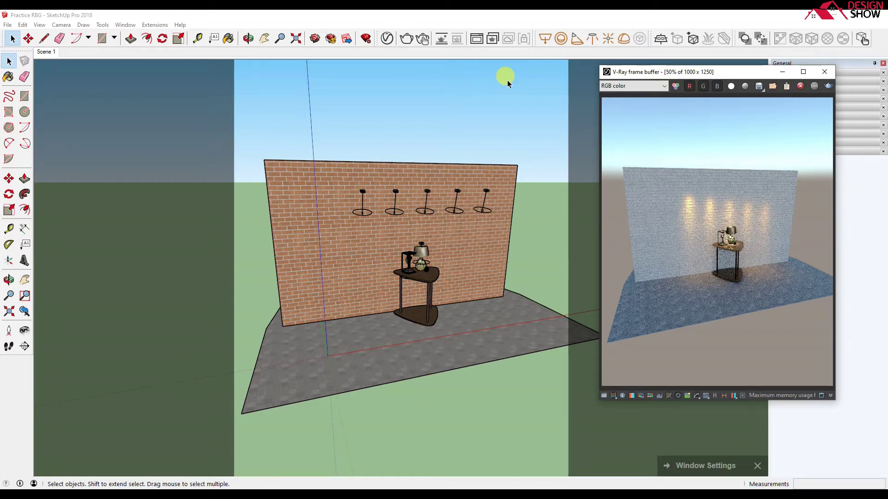
Orbit to a more frontal view of the wall and zoom in toward the table.
mouse_move(430, 314)
middle_mouse_down()
mouse_move(350, 315)
mouse_move(456, 301)
middle_mouse_up()
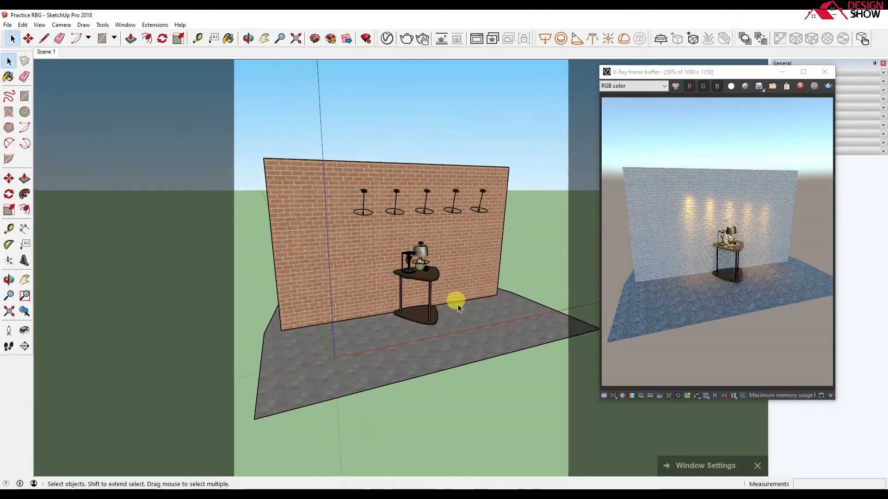
scroll(722, 236, "up", 1)
middle_click_drag(744, 249, 699, 244)
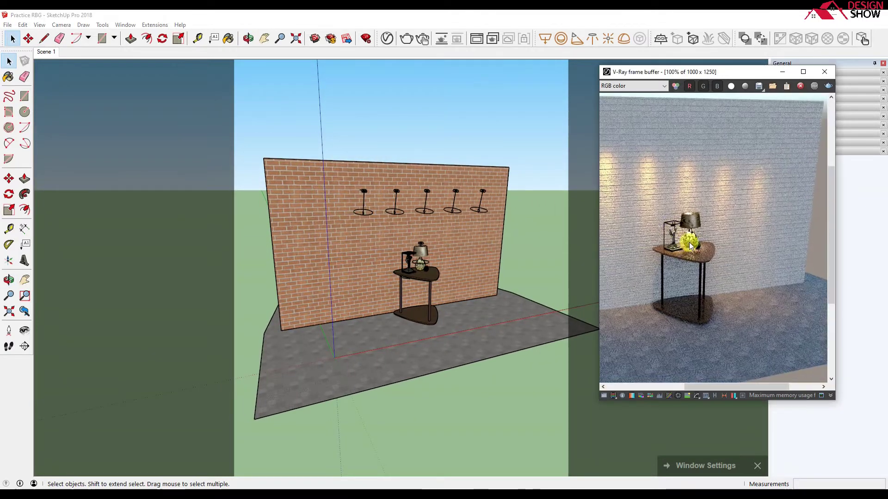
scroll(418, 284, "up", 2)
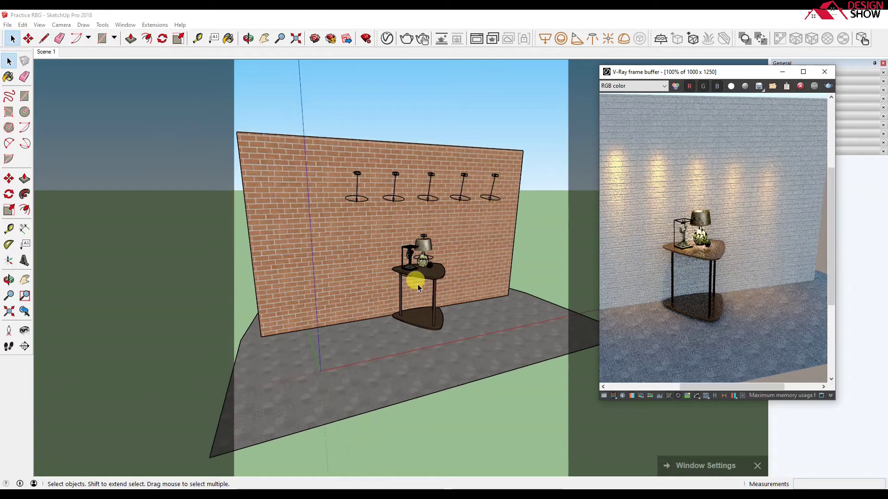
scroll(465, 269, "up", 3)
scroll(465, 268, "up", 3)
scroll(371, 241, "up", 2)
Orbit to a higher frontal view of the table and lamp, zooming in and back out.
middle_click_drag(371, 242, 369, 262)
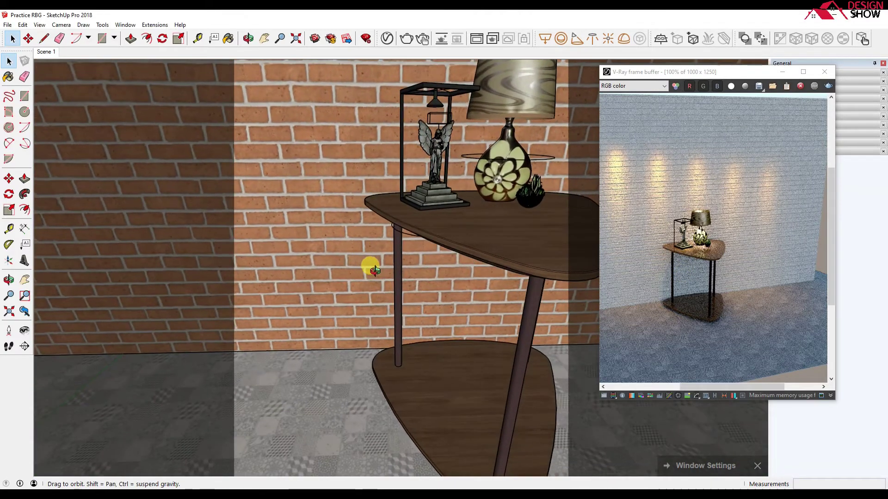
middle_click_drag(455, 216, 441, 268)
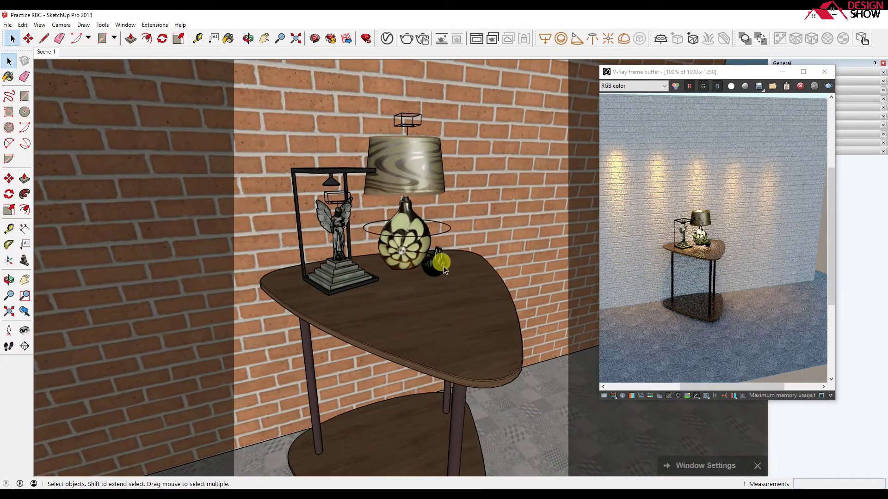
scroll(443, 270, "up", 1)
scroll(443, 271, "up", 2)
scroll(432, 258, "up", 2)
scroll(423, 252, "down", 3)
scroll(435, 249, "down", 3)
scroll(437, 248, "down", 3)
middle_click_drag(437, 247, 402, 182)
scroll(423, 222, "down", 2)
Face the brick wall head-on, zoom in on the table and lamp, then bring up the reference photo.
middle_click_drag(365, 257, 444, 264)
scroll(448, 260, "up", 3)
scroll(377, 264, "up", 3)
scroll(378, 265, "up", 2)
scroll(370, 250, "up", 2)
mouse_move(370, 249)
middle_mouse_down()
mouse_move(365, 194)
mouse_move(451, 283)
mouse_move(435, 279)
middle_mouse_up()
scroll(362, 184, "up", 3)
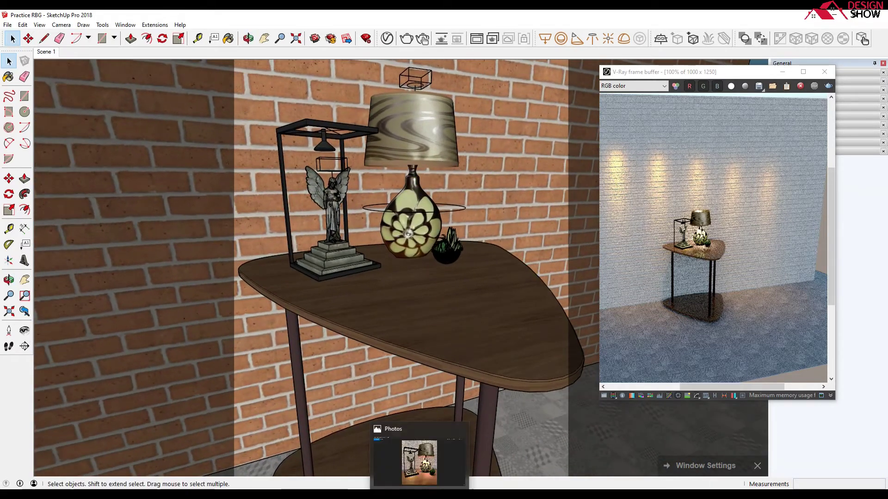
left_click(419, 462)
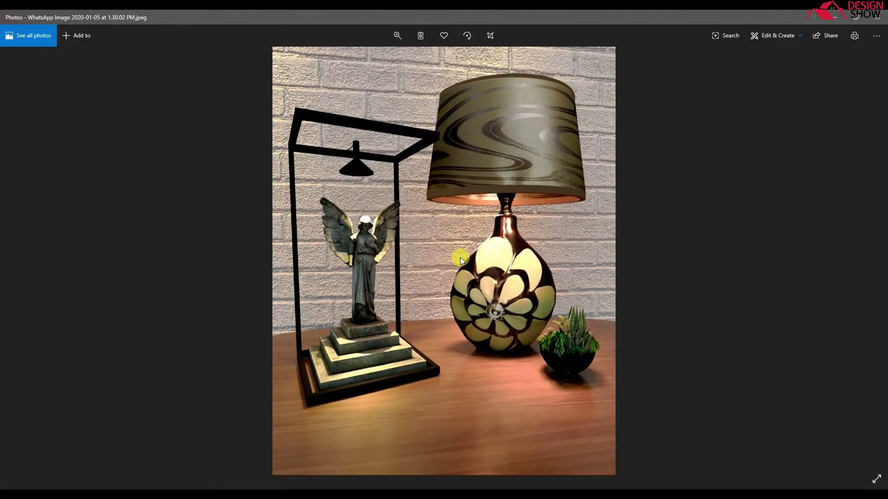
Enlarge the reference render photo and pan up to the vase, then return to SketchUp.
scroll(459, 257, "up", 3)
mouse_move(458, 307)
left_mouse_down()
mouse_move(476, 112)
mouse_move(472, 135)
left_mouse_up()
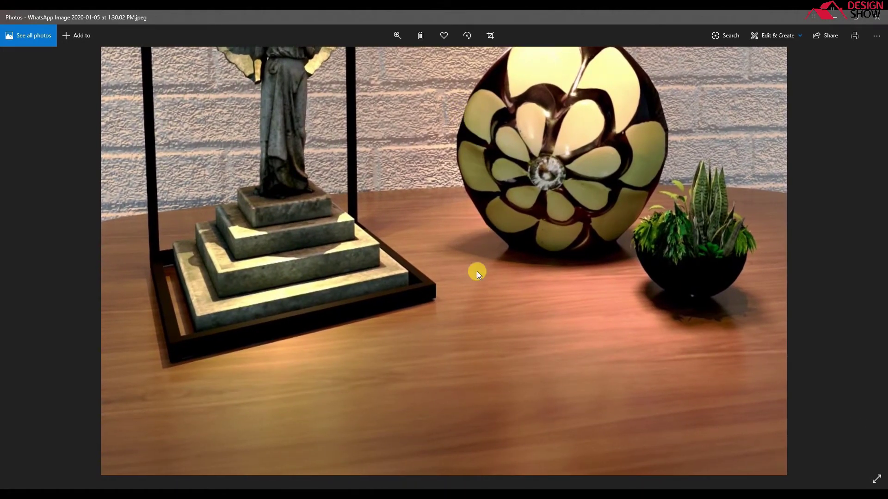
left_click_drag(465, 323, 460, 265)
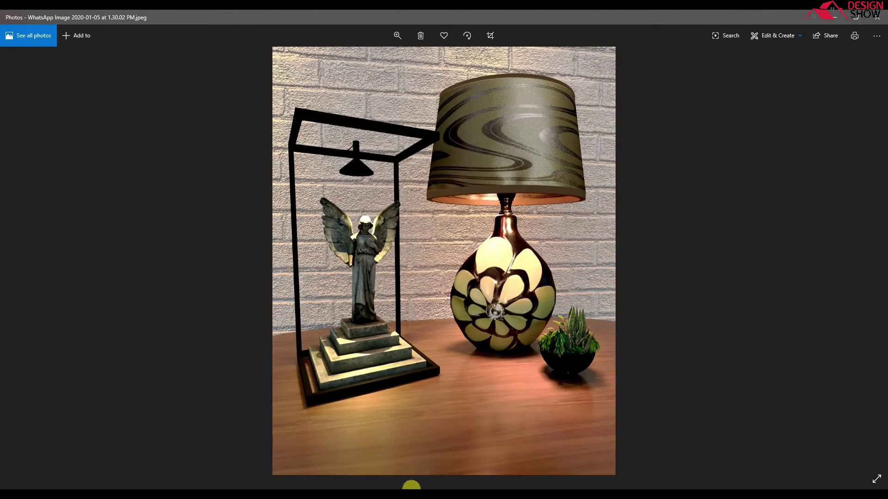
left_click(413, 493)
Restore the Scene 1 camera view, zoom the frame buffer out and move it left.
left_click(350, 461)
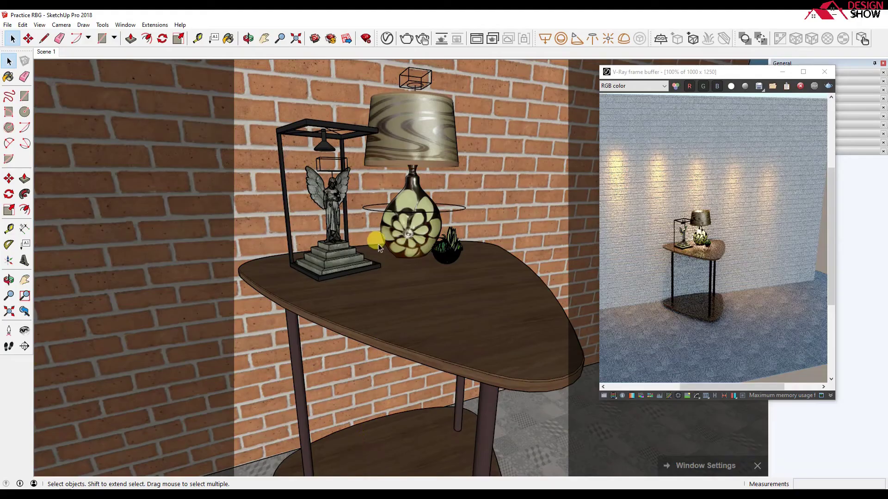
scroll(366, 238, "down", 1)
left_click(46, 52)
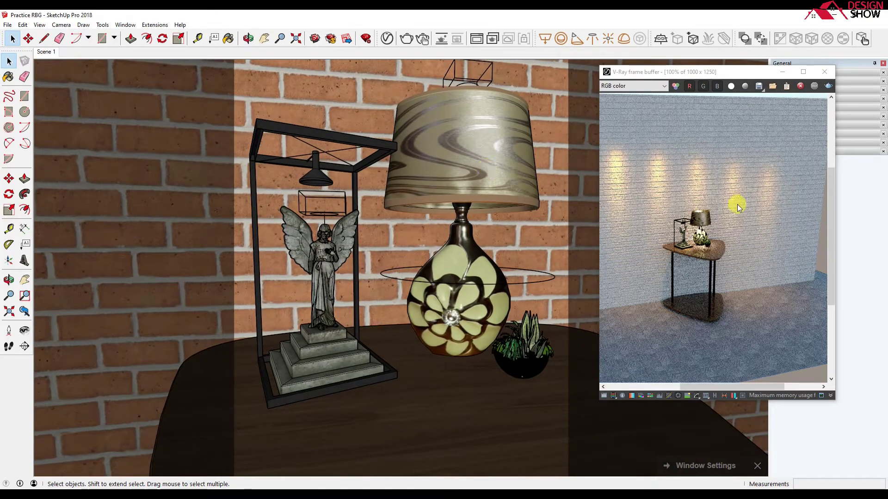
scroll(740, 205, "down", 2)
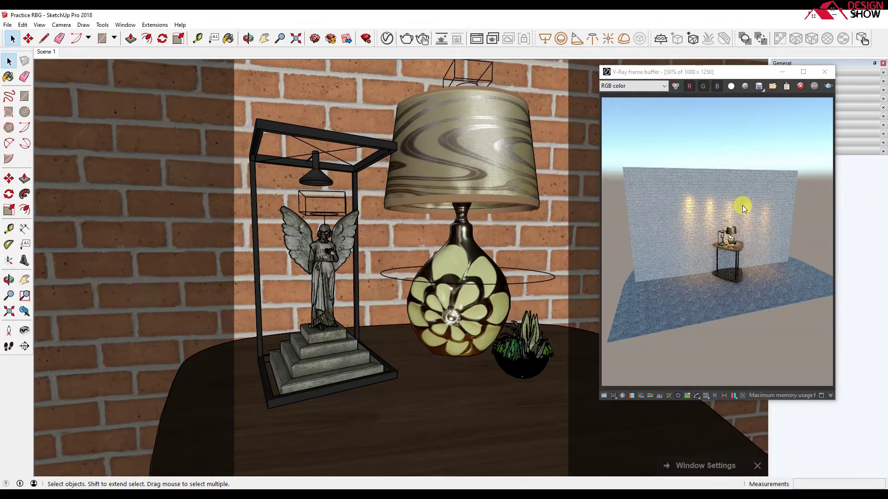
mouse_move(716, 74)
left_mouse_down()
mouse_move(194, 77)
mouse_move(627, 120)
left_mouse_up()
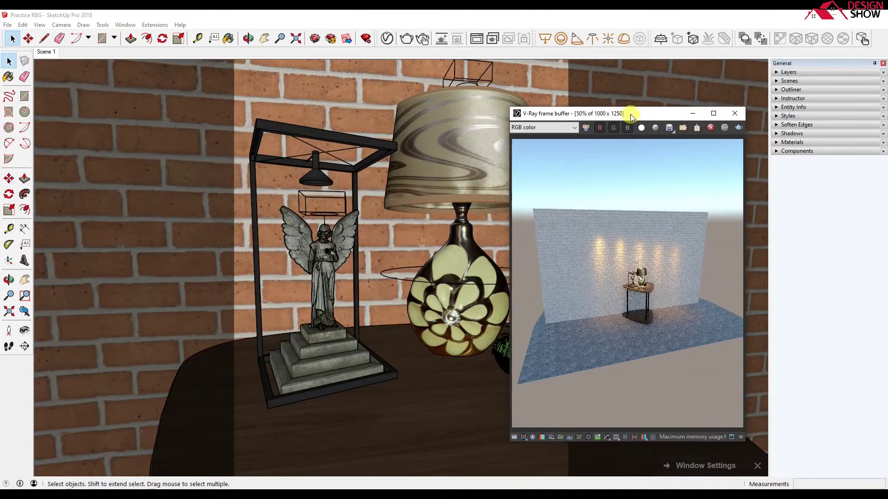
Show the V-Ray lights list, move the editor left, and check the statue frame's light.
left_click(387, 38)
mouse_move(345, 99)
left_mouse_down()
mouse_move(255, 65)
mouse_move(197, 71)
left_mouse_up()
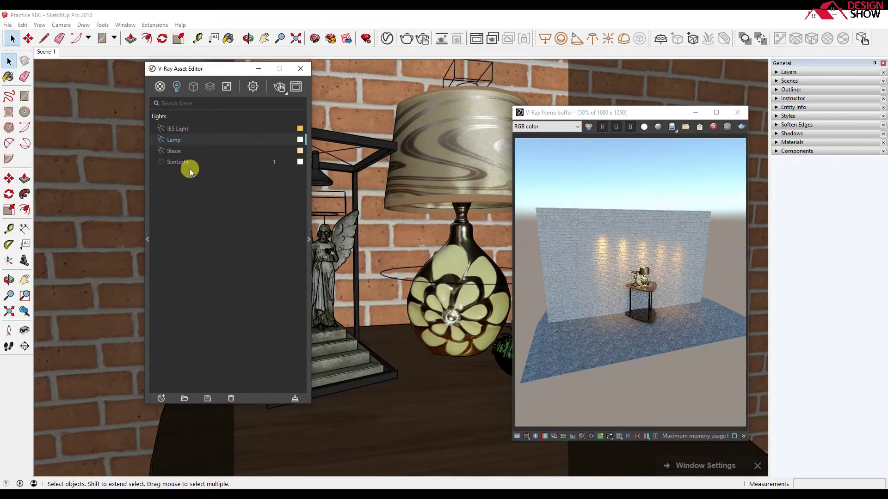
left_click_drag(180, 75, 91, 84)
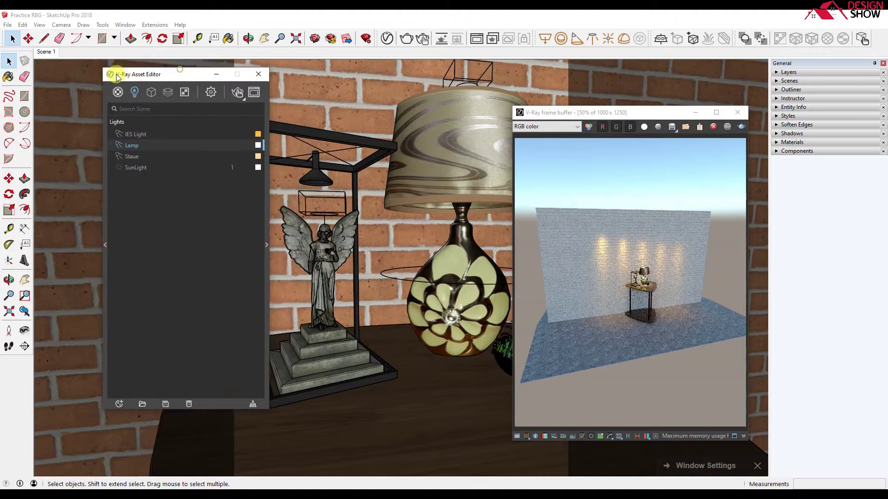
left_click(334, 213)
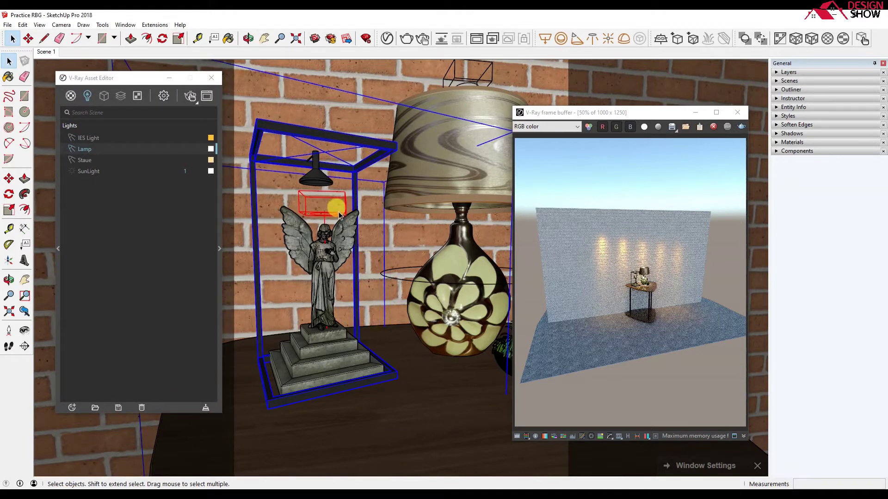
left_click(459, 79)
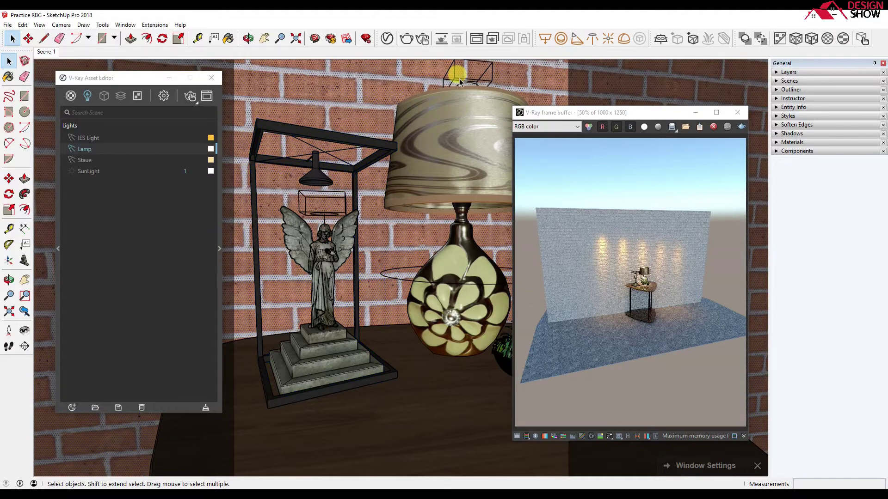
Orbit out to see the whole table and floor, then return to Scene 1 with nothing selected.
scroll(459, 80, "down", 6)
middle_click_drag(455, 86, 316, 204)
scroll(316, 203, "up", 3)
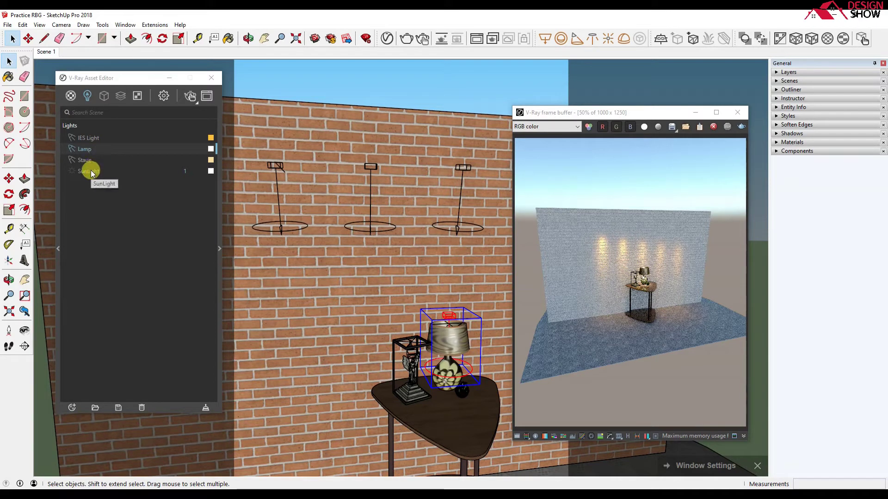
left_click(44, 53)
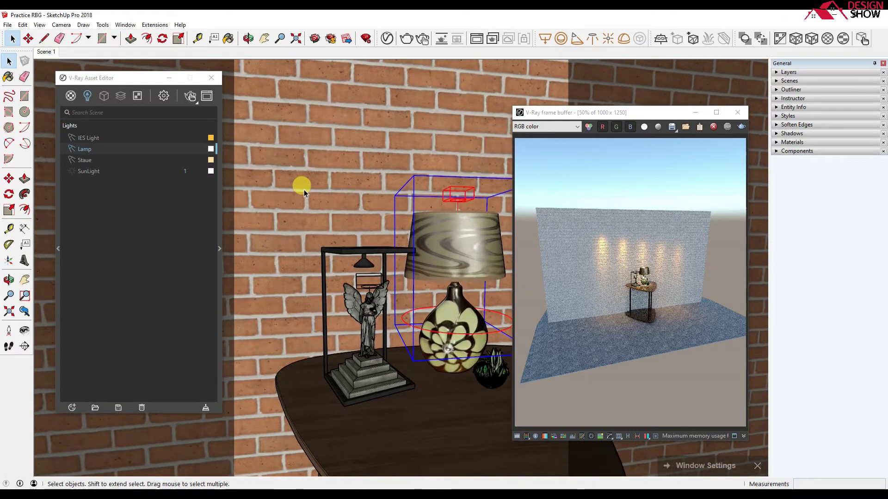
left_click(298, 116)
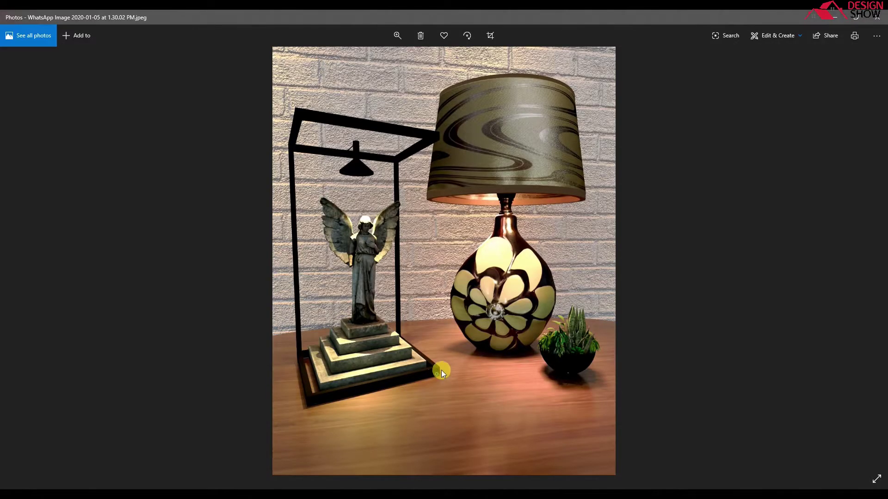
scroll(437, 369, "up", 2)
scroll(448, 321, "up", 2)
scroll(513, 238, "up", 3)
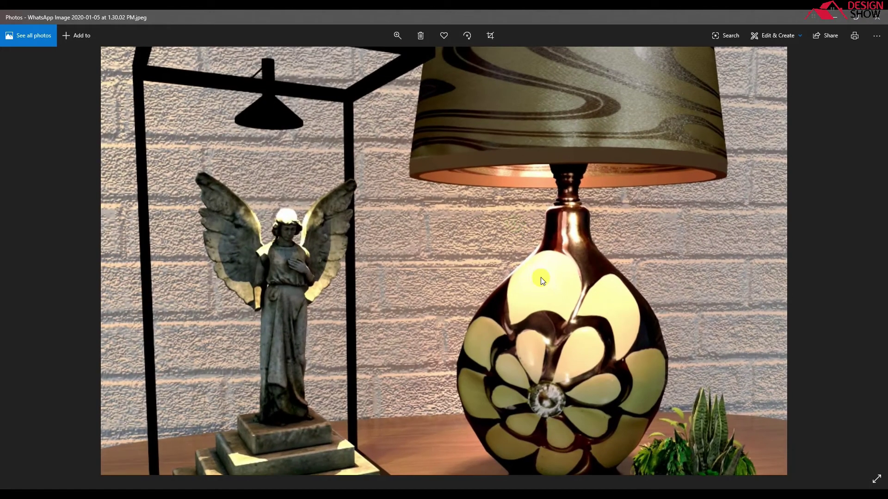
scroll(499, 222, "up", 2)
scroll(490, 213, "down", 5)
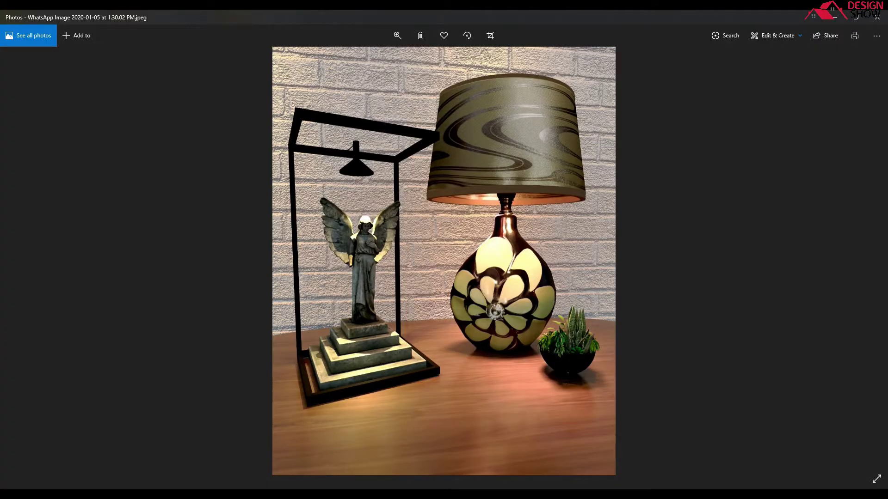
key("alt+Tab")
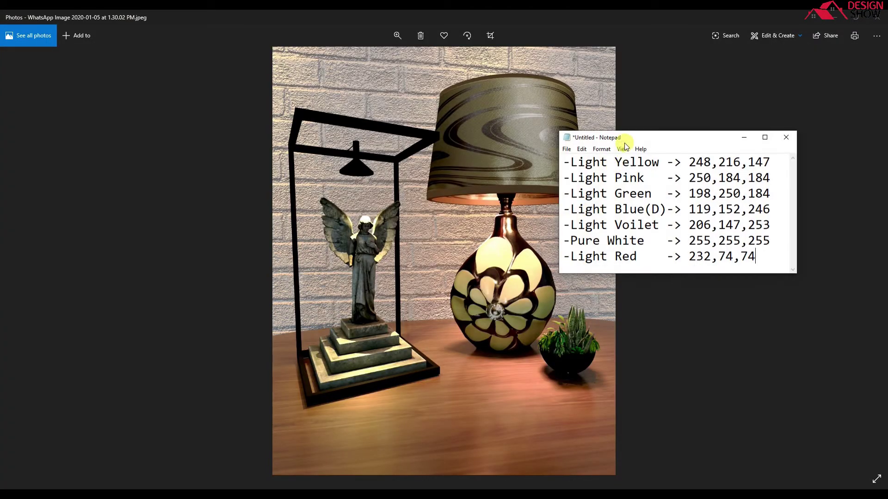
Move the Notepad RGB colour list over the lamp and highlight its values.
mouse_move(607, 139)
left_mouse_down()
mouse_move(367, 152)
mouse_move(695, 193)
left_mouse_up()
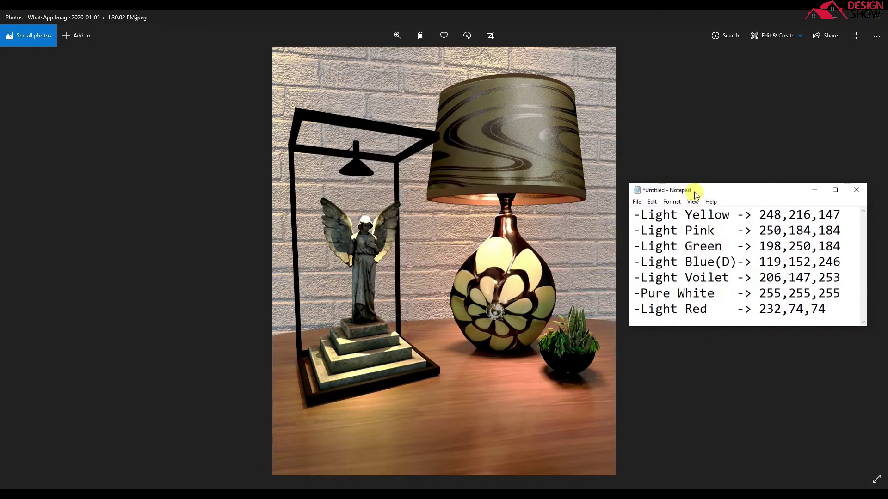
left_click_drag(758, 214, 833, 308)
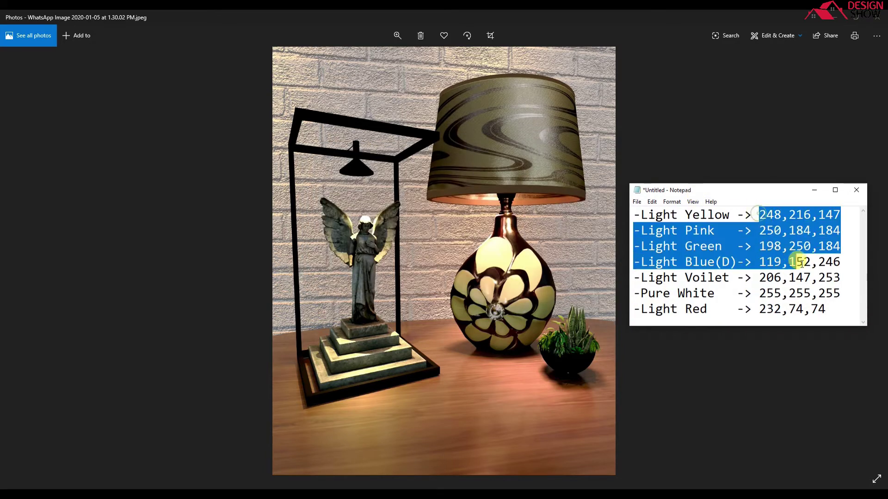
left_click(833, 308)
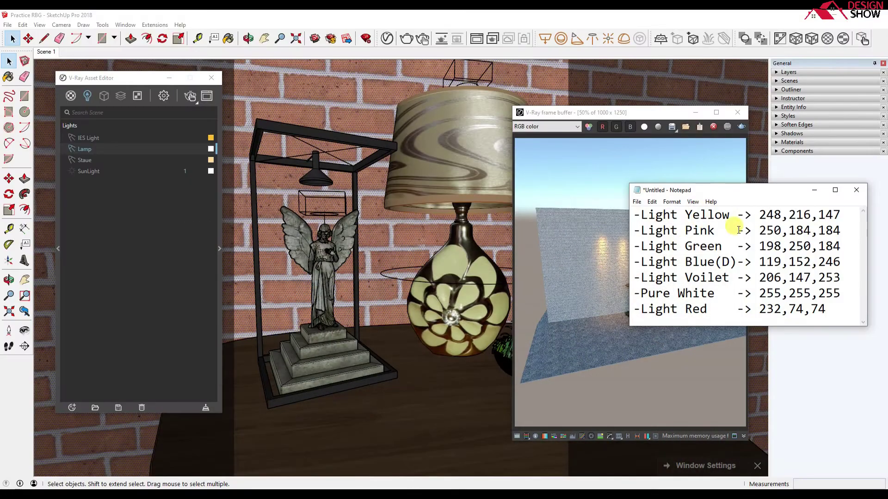
Highlight the Light Pink value 250,184,184, then start a new render of the scene.
left_click_drag(760, 230, 842, 233)
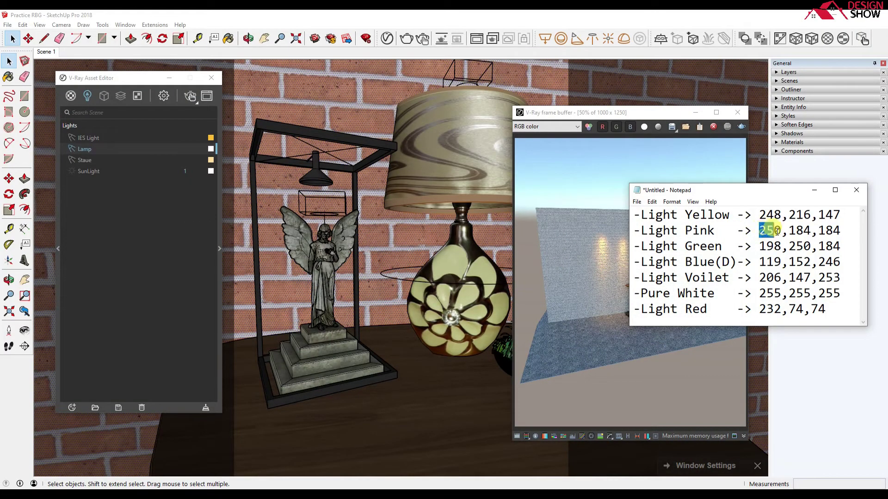
left_click(843, 234)
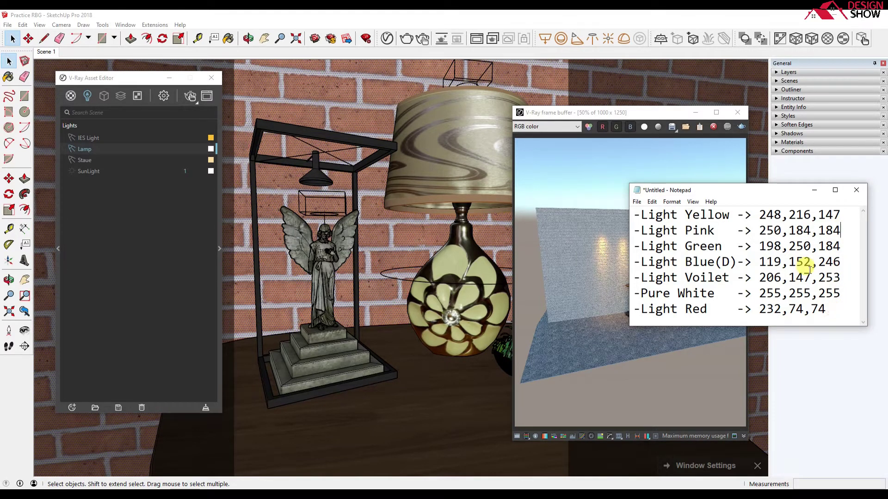
left_click(689, 144)
left_click(742, 129)
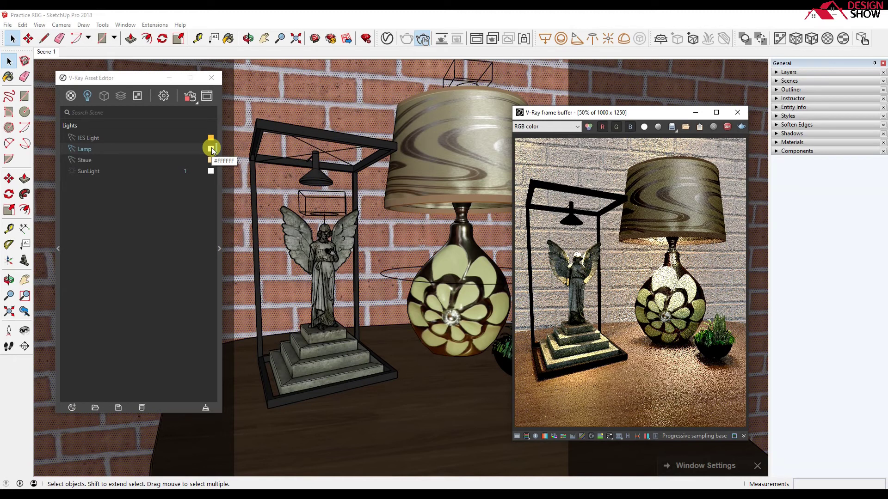
Bring up the Lamp light's Color Picker and select its red value.
left_click(212, 148)
left_click_drag(314, 194, 306, 186)
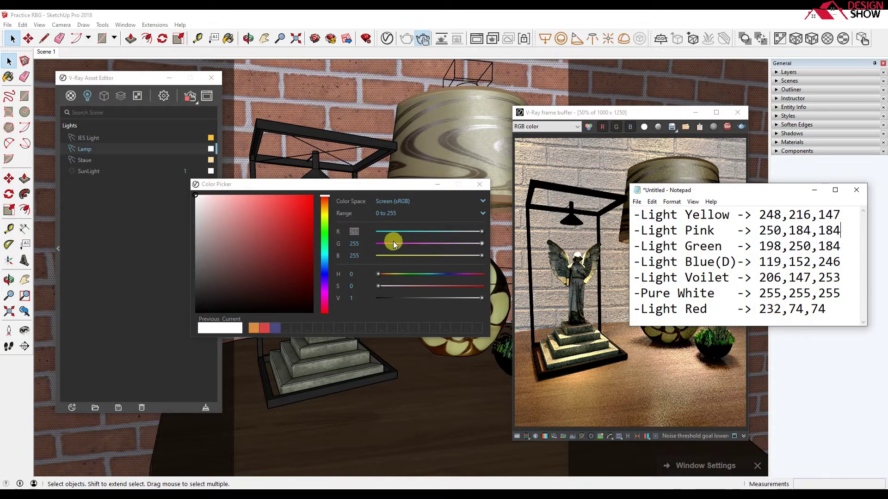
double_click(355, 232)
Set the Lamp light colour to R 232, G 74, B 74.
left_click(350, 233)
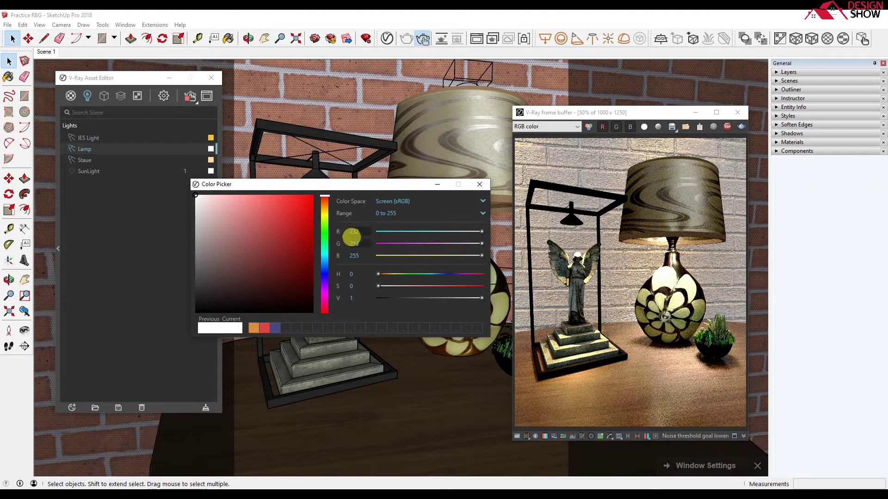
type("232")
key("Tab")
type("74")
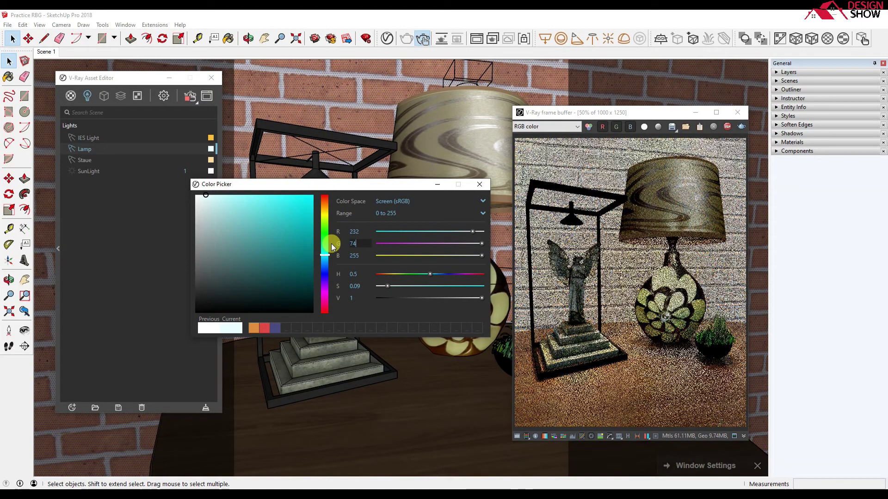
key("Tab")
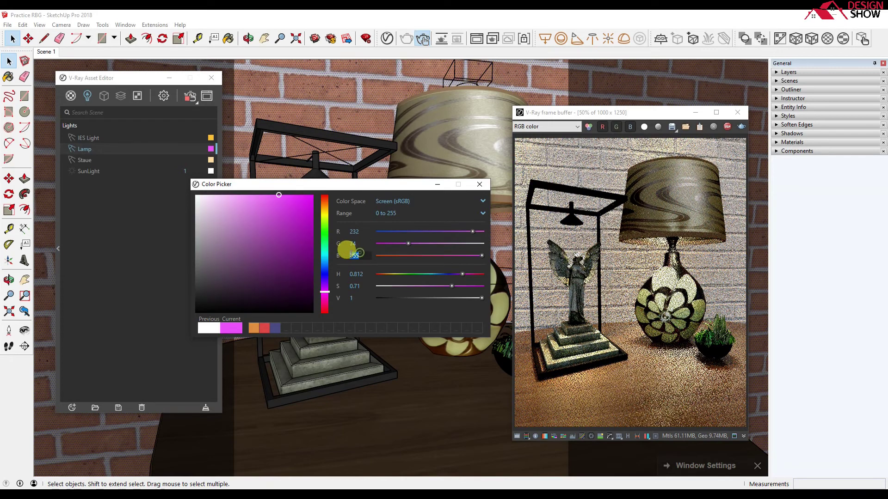
type("74")
key("Return")
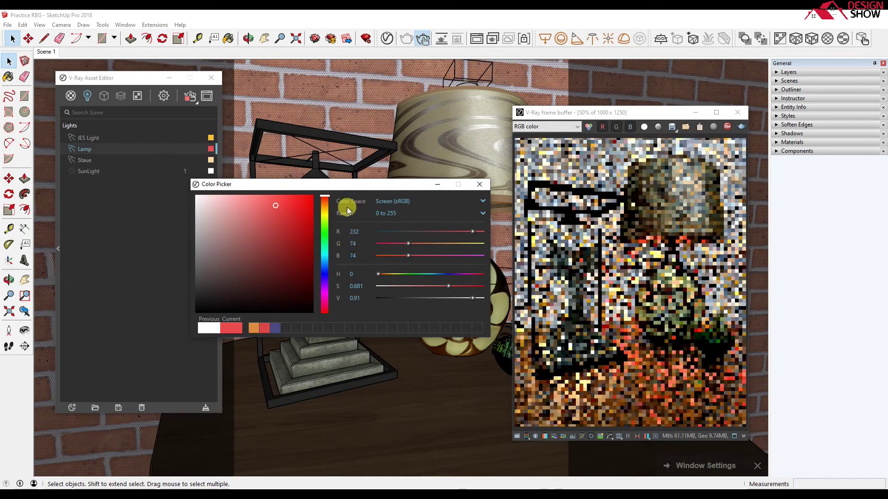
Close the Color Picker, inspect the red glow around the lamp, then stop the render.
left_click_drag(397, 192, 358, 178)
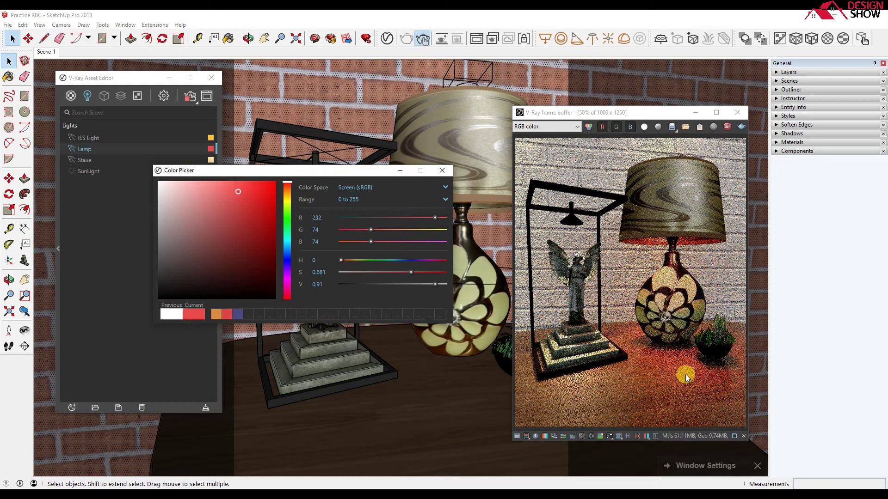
left_click(442, 170)
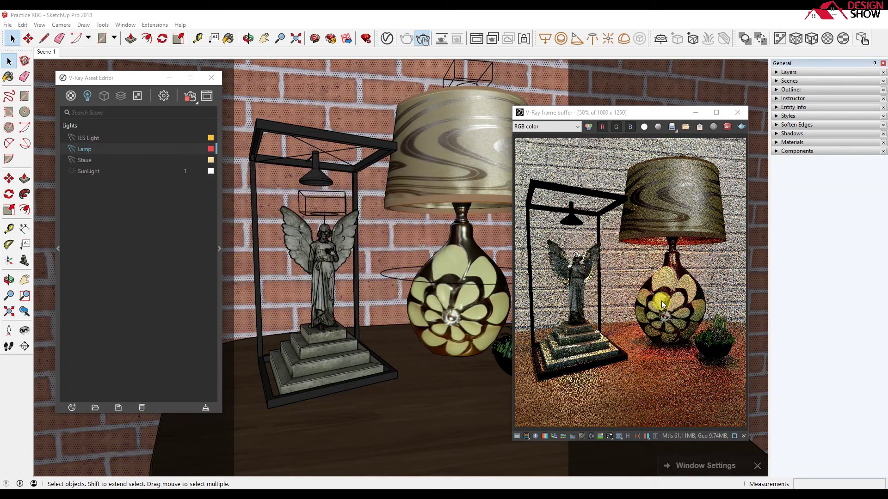
scroll(678, 277, "up", 1)
middle_click_drag(683, 282, 669, 219)
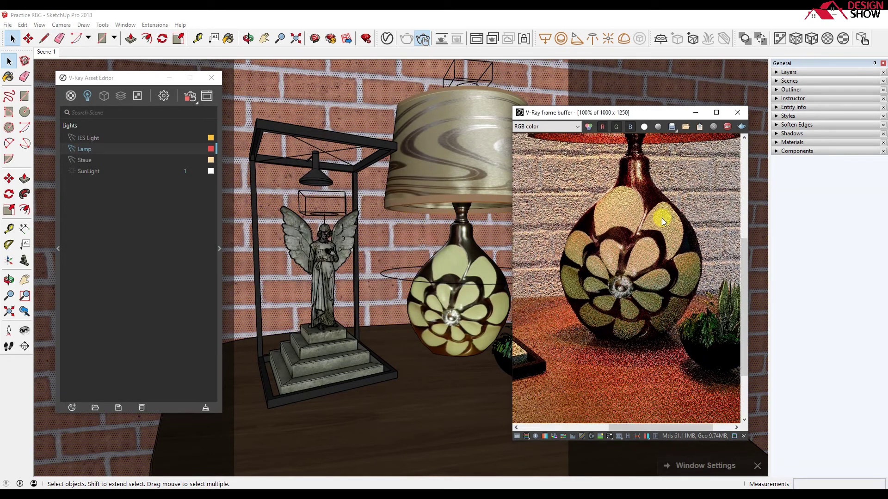
scroll(596, 335, "down", 1)
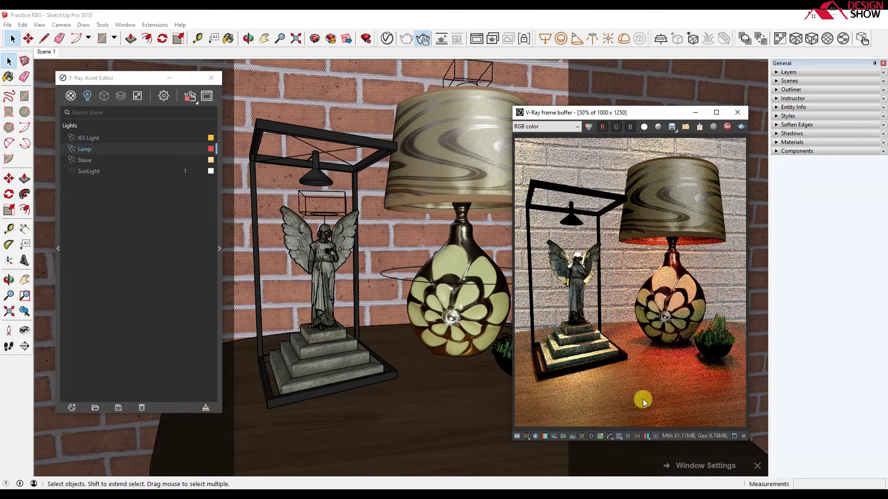
scroll(643, 400, "up", 1)
scroll(636, 374, "down", 1)
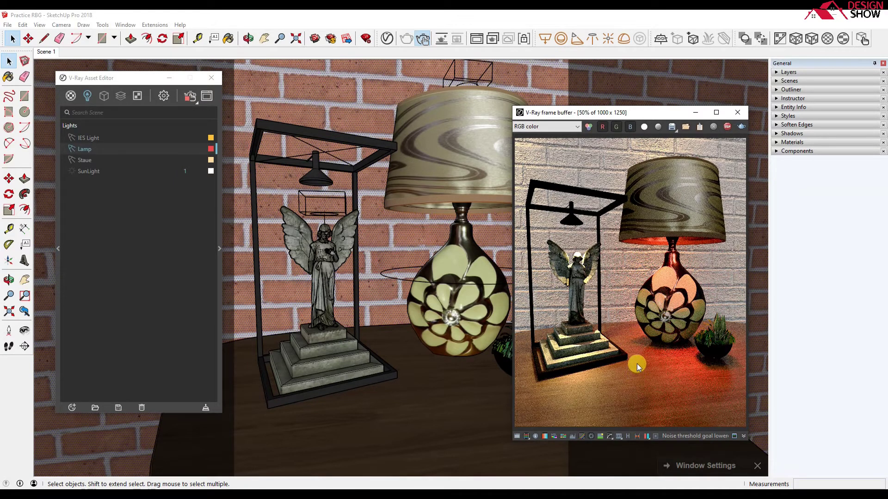
left_click(730, 132)
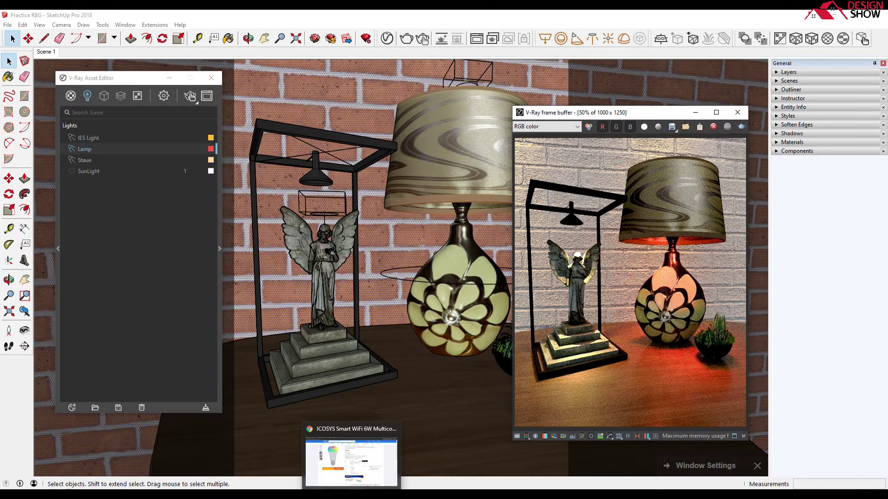
Bring up the Flipkart ICOSYS smart bulb page in Chrome, then the colour scheme generator.
left_click(352, 462)
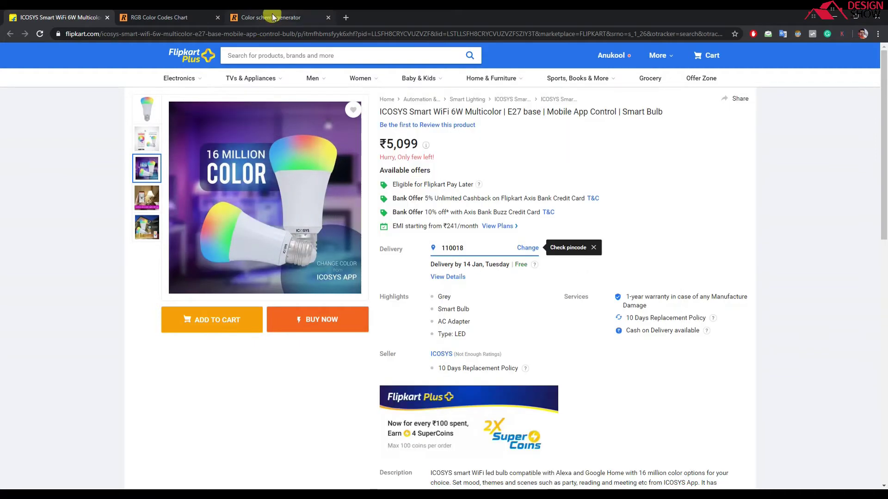
left_click(273, 18)
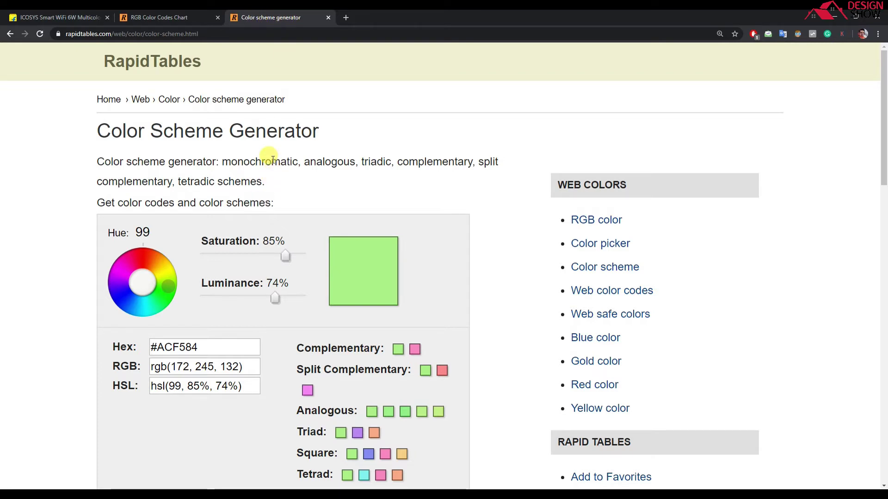
Scroll to the colour wheel and turn the hue from green to blue.
scroll(272, 158, "down", 1)
scroll(271, 157, "up", 1)
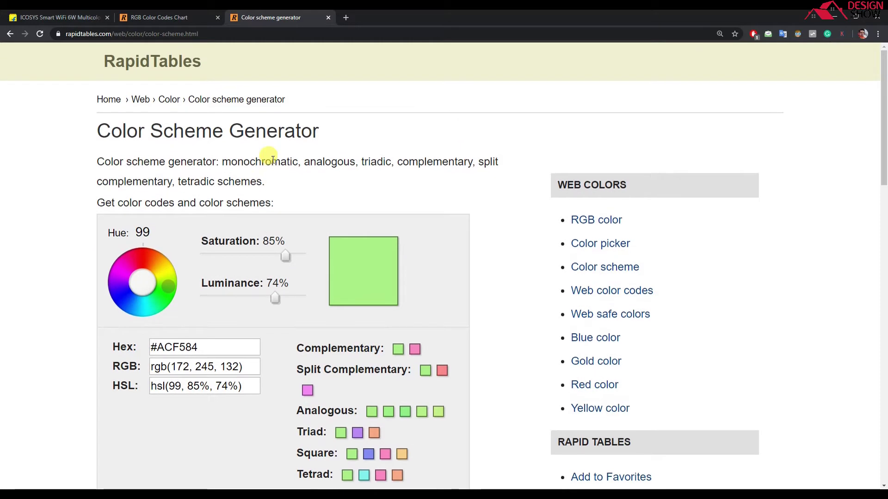
scroll(62, 187, "down", 2)
scroll(63, 190, "up", 2)
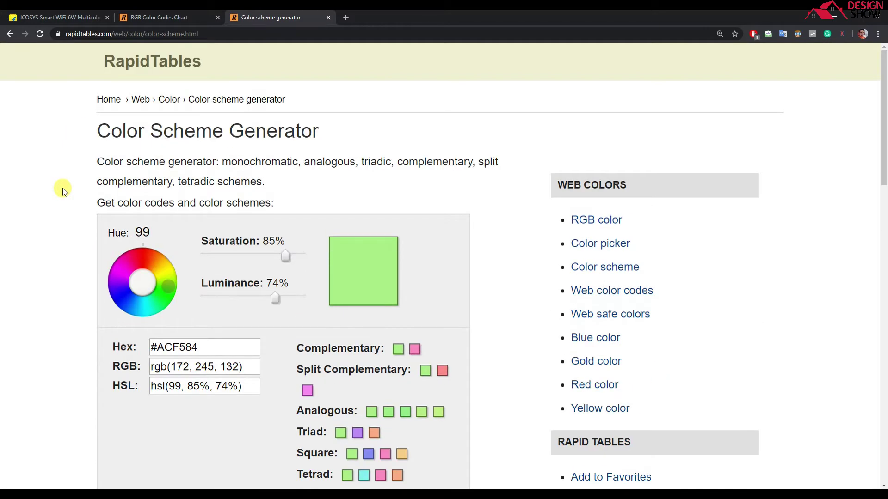
scroll(62, 187, "down", 1)
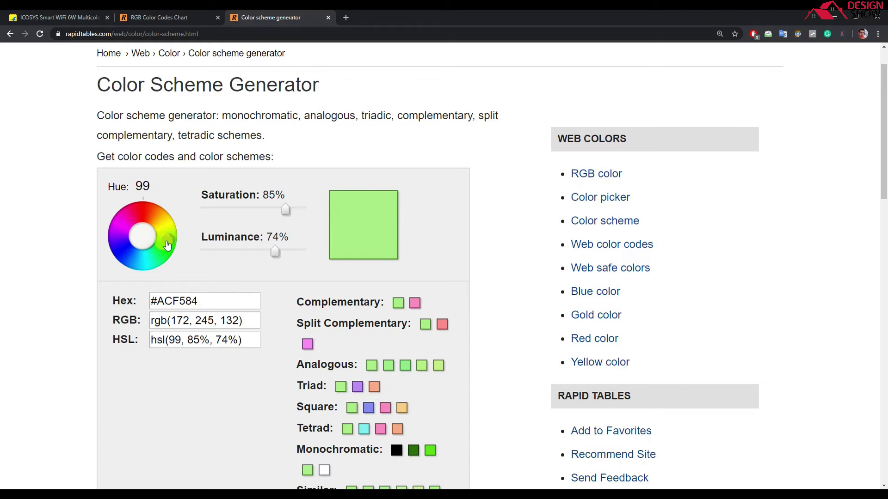
mouse_move(168, 248)
left_mouse_down()
mouse_move(123, 259)
mouse_move(120, 250)
left_mouse_up()
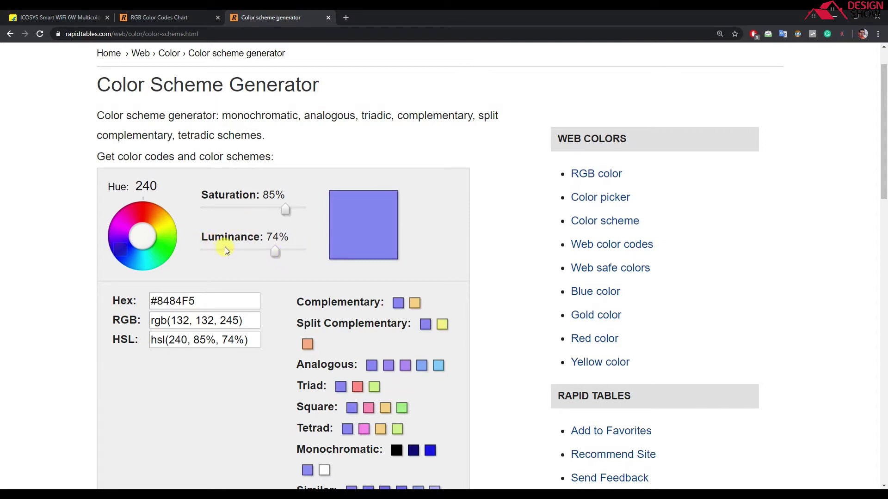
Set luminance to 73%, lower saturation, and select the RGB values 134, 134, 238.
left_click_drag(275, 254, 229, 255)
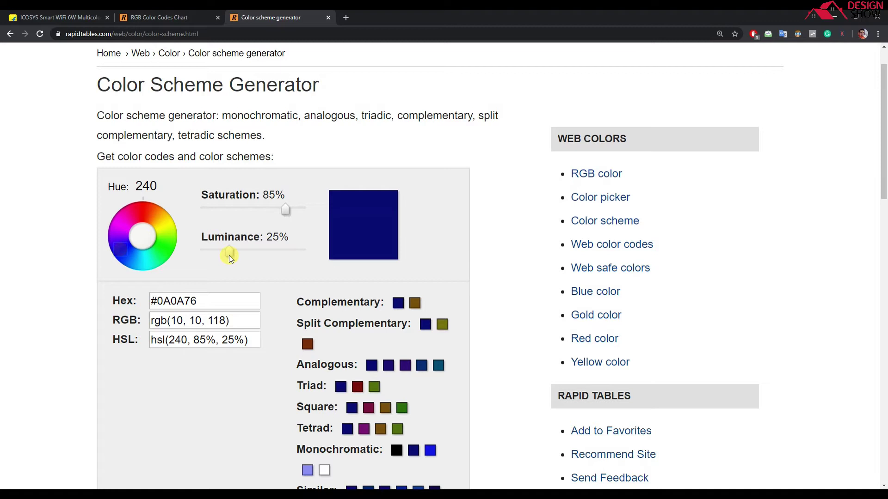
left_click_drag(229, 255, 268, 255)
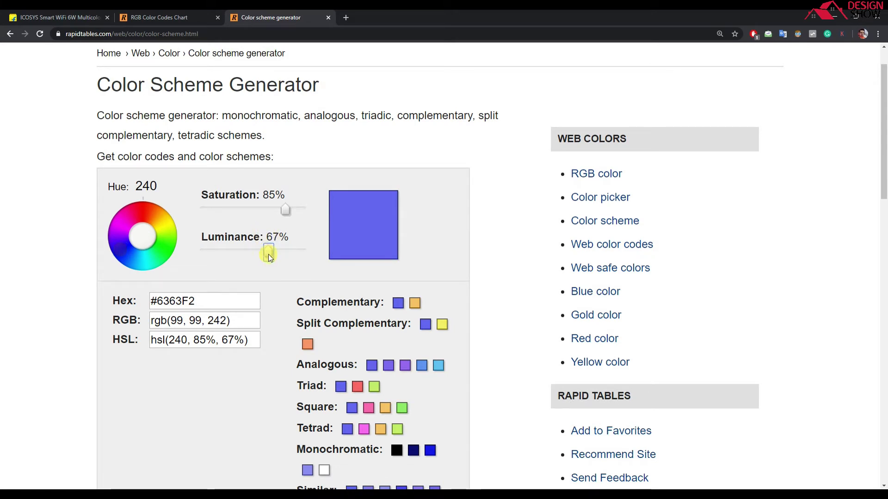
left_click_drag(268, 255, 274, 254)
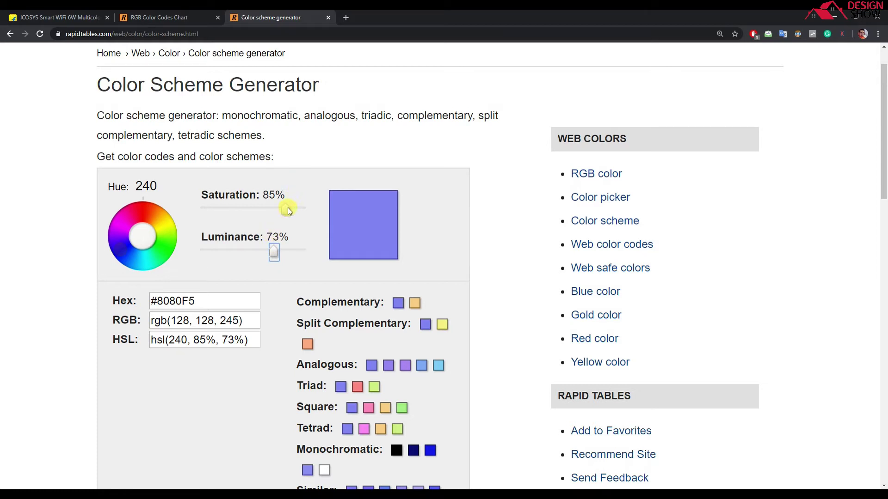
left_click_drag(288, 207, 279, 214)
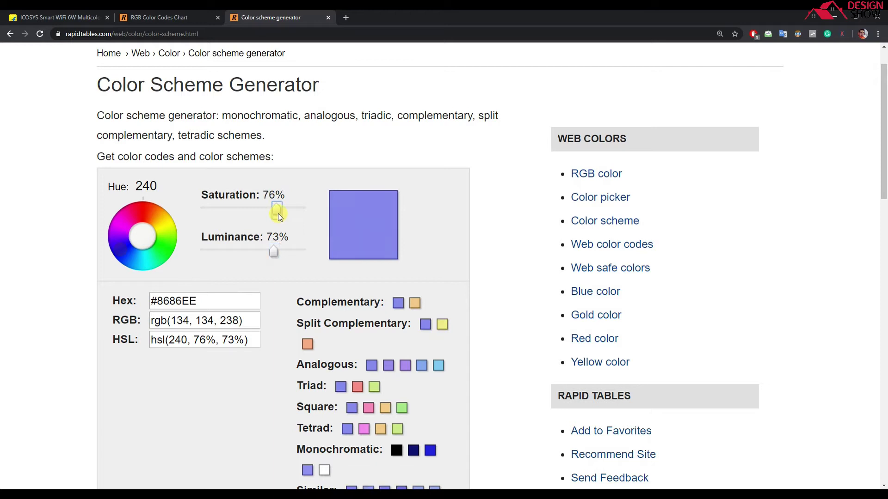
scroll(201, 276, "down", 1)
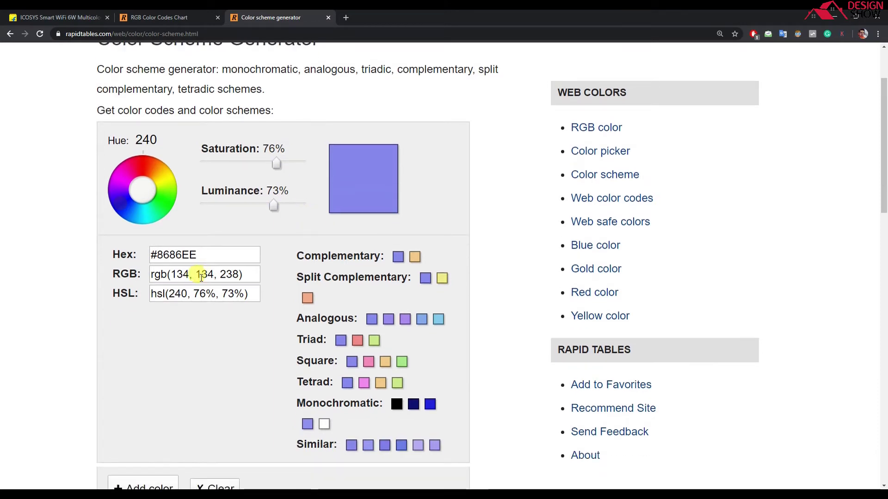
left_click_drag(171, 275, 239, 273)
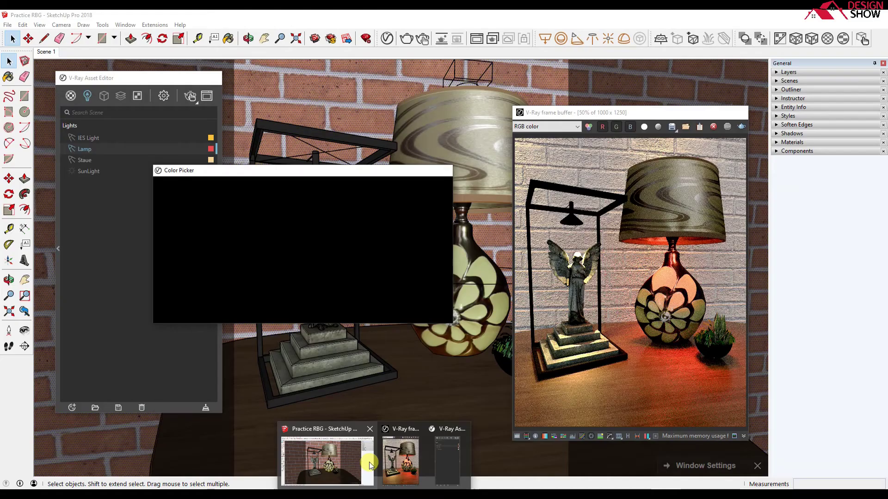
left_click(366, 460)
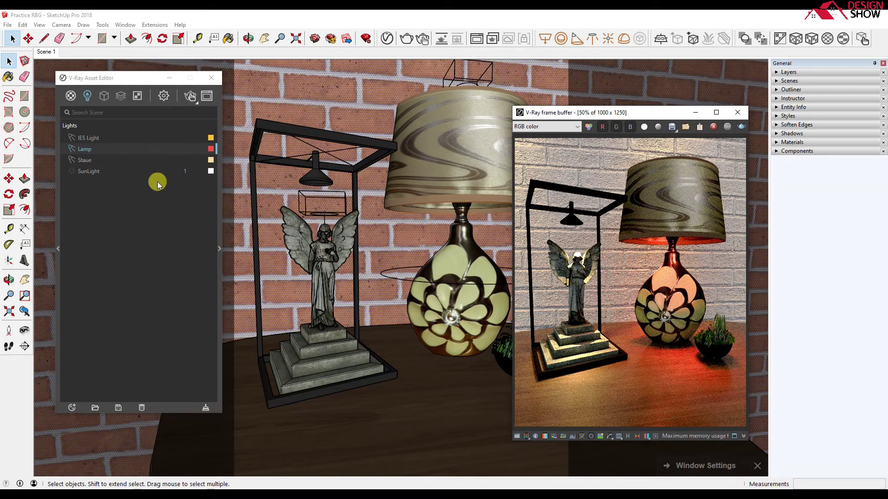
Set the Lamp light colour to R 138, G 138, B 238.
left_click(212, 150)
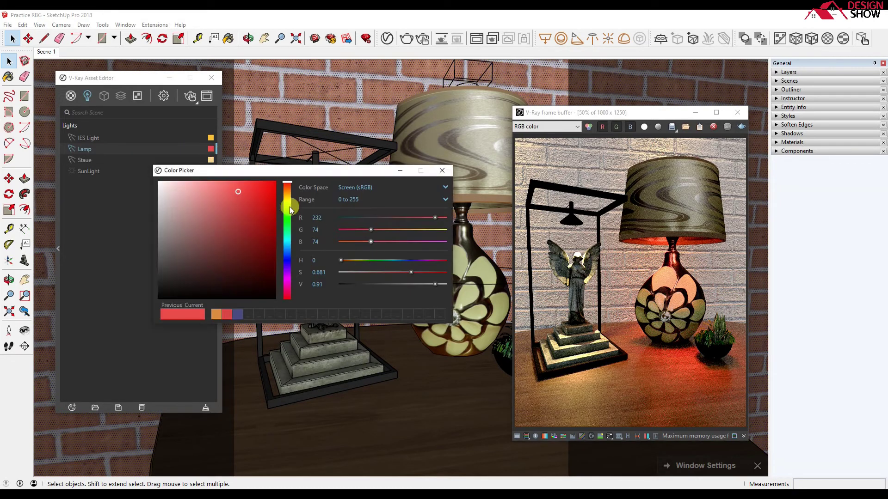
type("138")
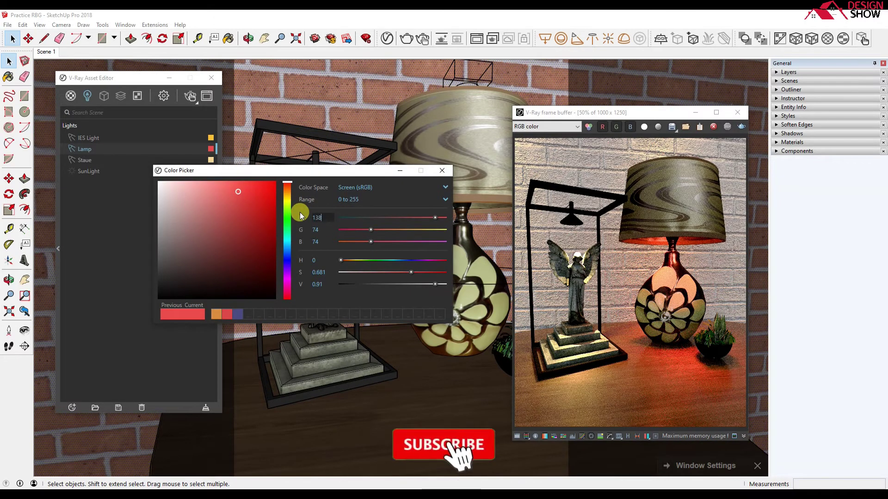
key("Tab")
type("138")
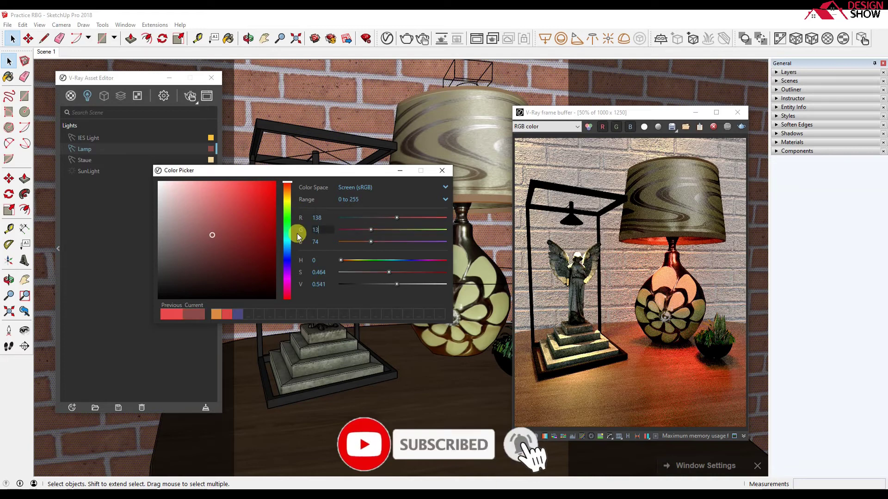
left_click(297, 234)
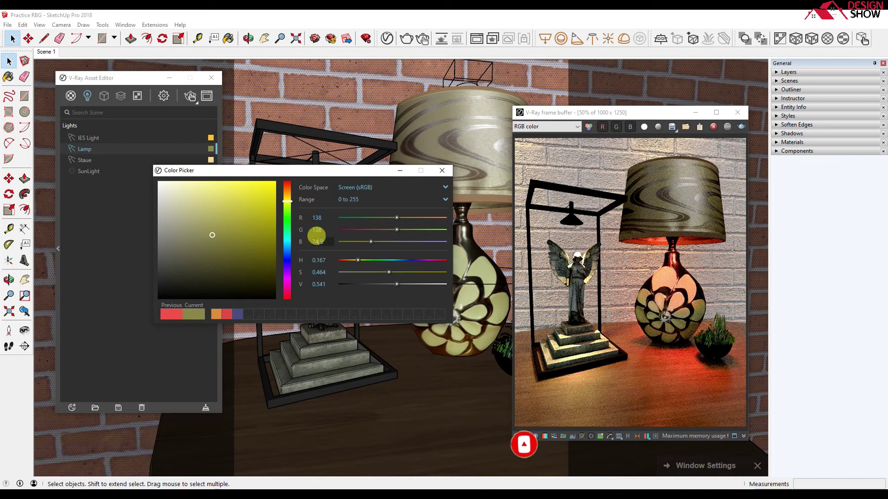
left_click(295, 239)
type("238")
key("Return")
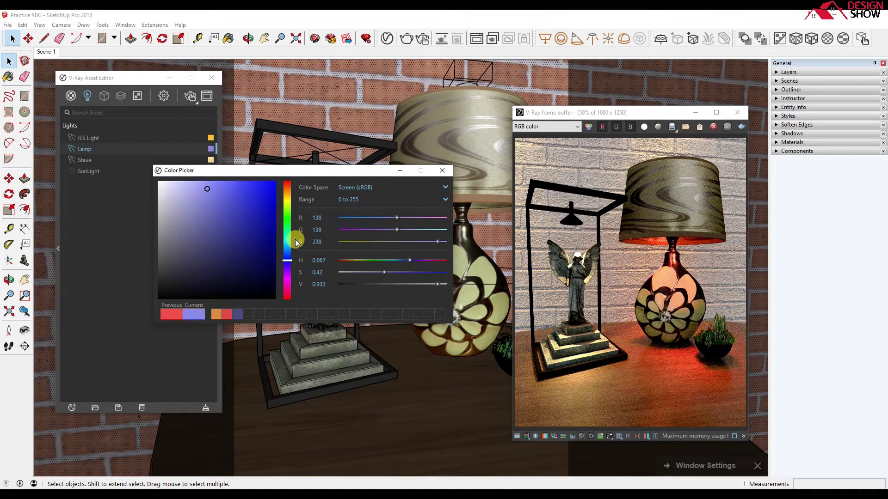
left_click_drag(357, 172, 359, 172)
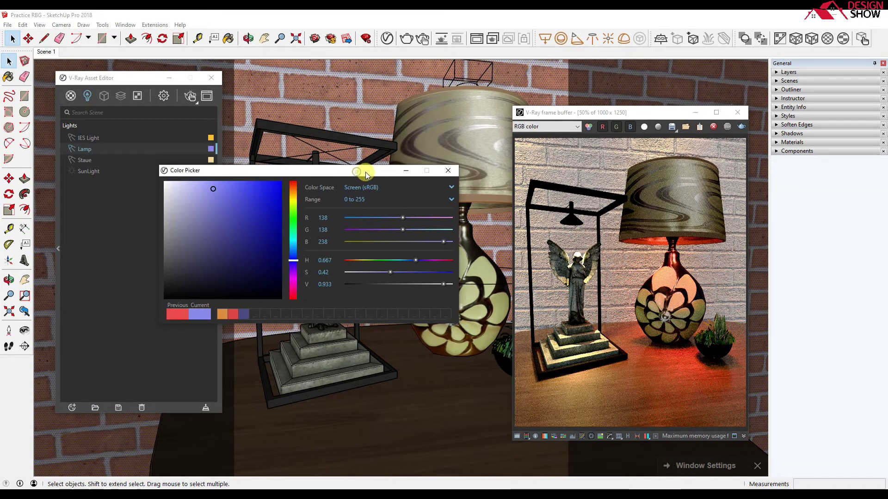
Re-render the scene and zoom in on the table to check the blue lamp light.
left_click(742, 127)
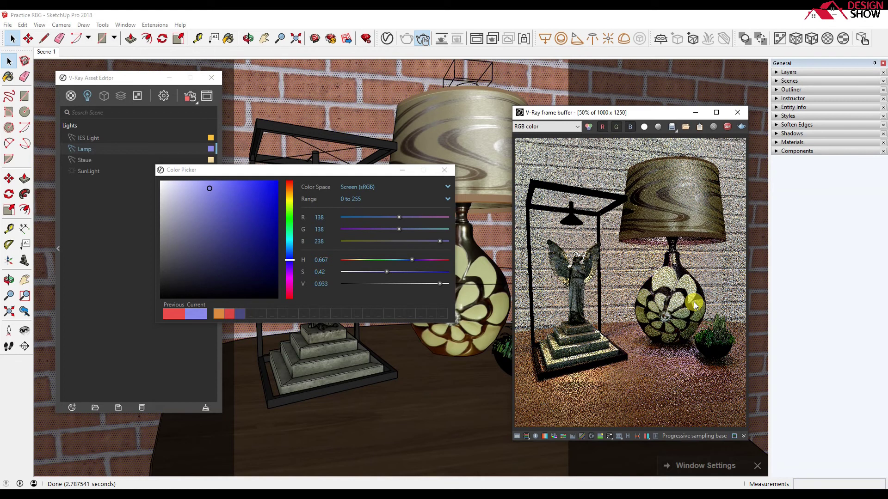
scroll(688, 293, "up", 2)
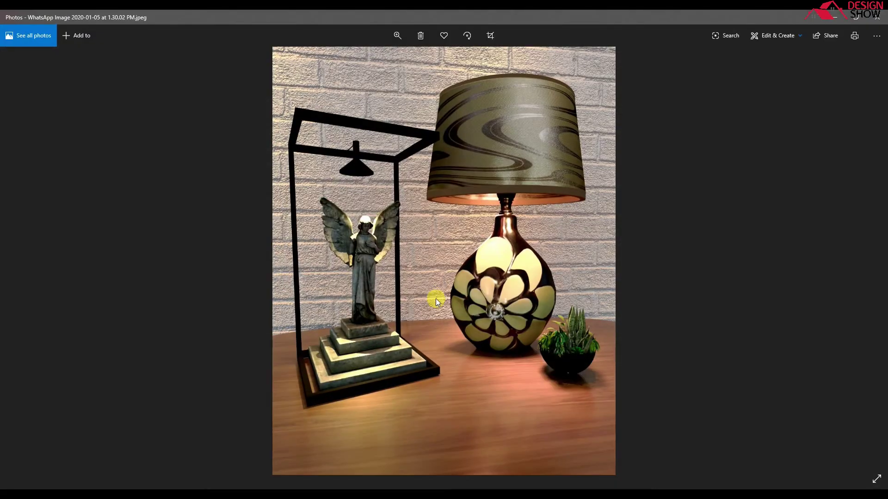
scroll(437, 296, "up", 3)
mouse_move(508, 326)
left_mouse_down()
mouse_move(492, 259)
mouse_move(491, 397)
mouse_move(475, 419)
left_mouse_up()
scroll(475, 419, "down", 3)
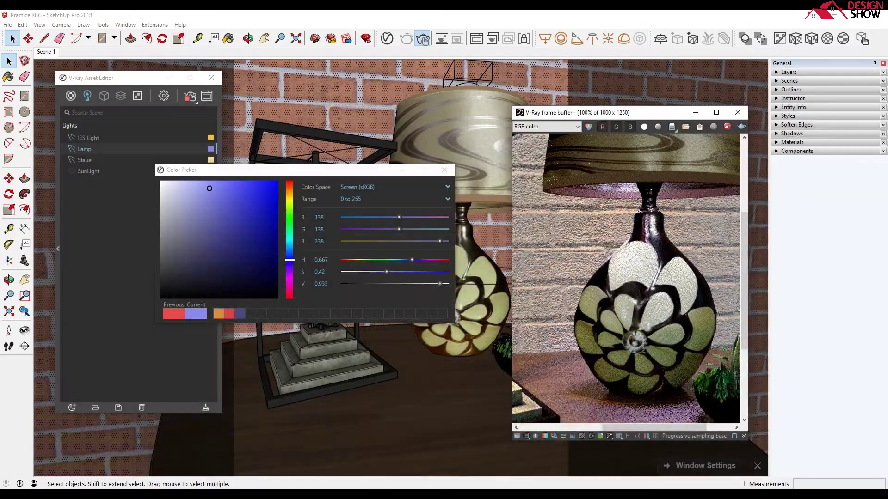
scroll(605, 260, "down", 3)
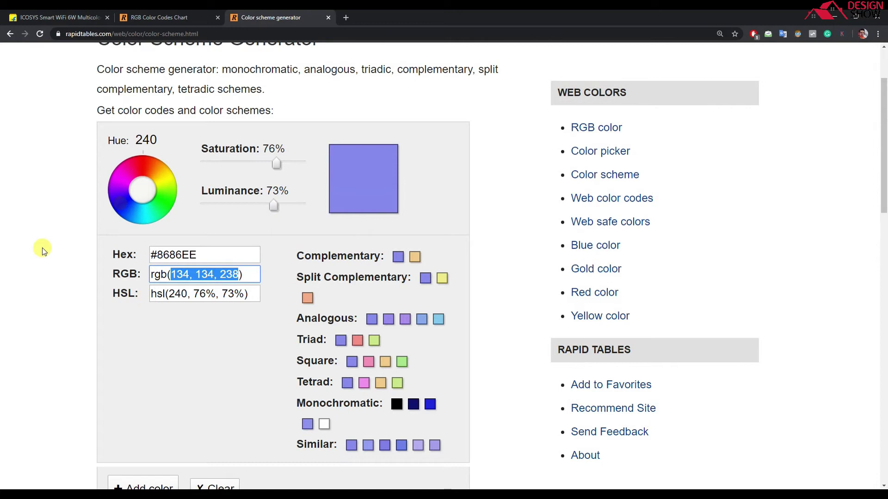
Pick a hue-91 light green at 66% saturation (rgb 185, 232, 141), then show the Flipkart page.
left_click(37, 250)
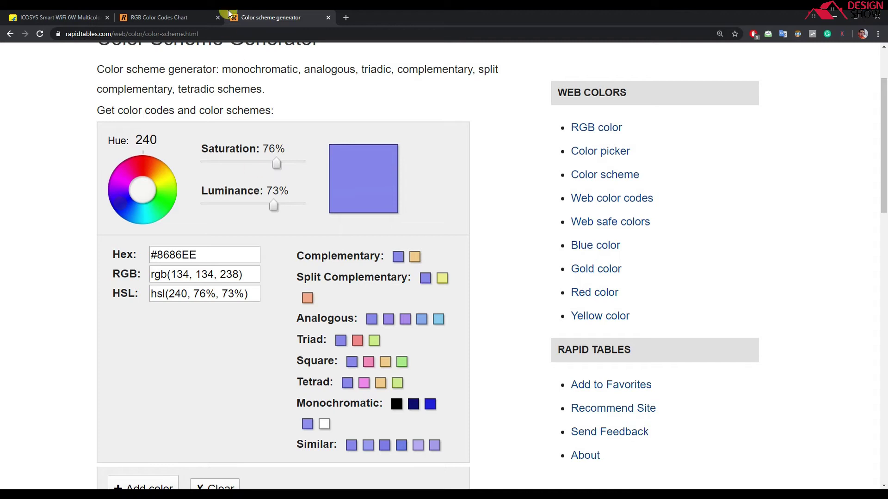
left_click(170, 198)
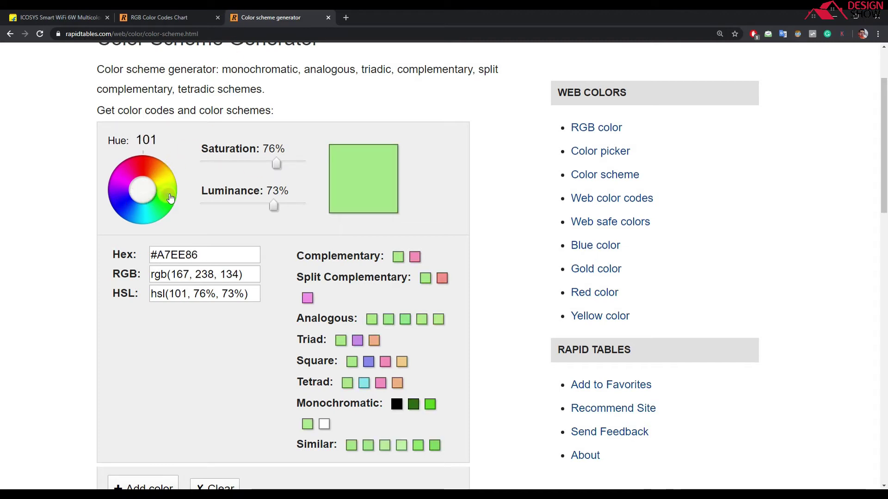
left_click_drag(170, 198, 168, 190)
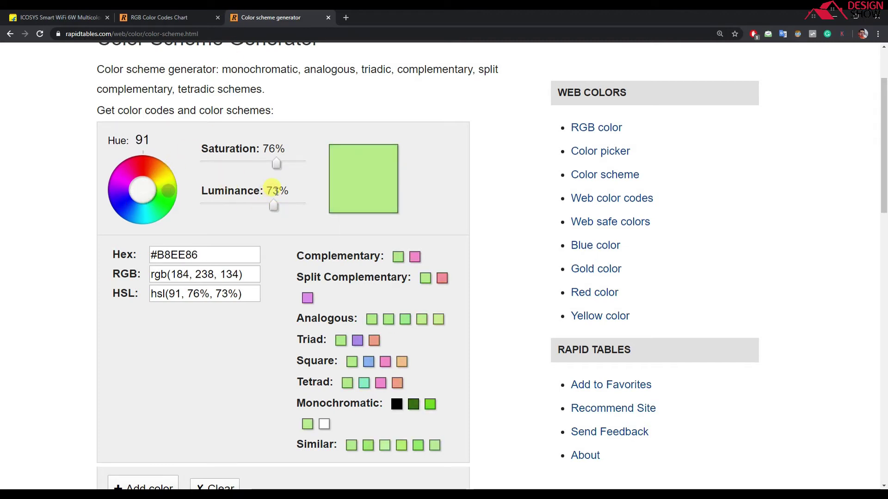
left_click_drag(273, 203, 273, 205)
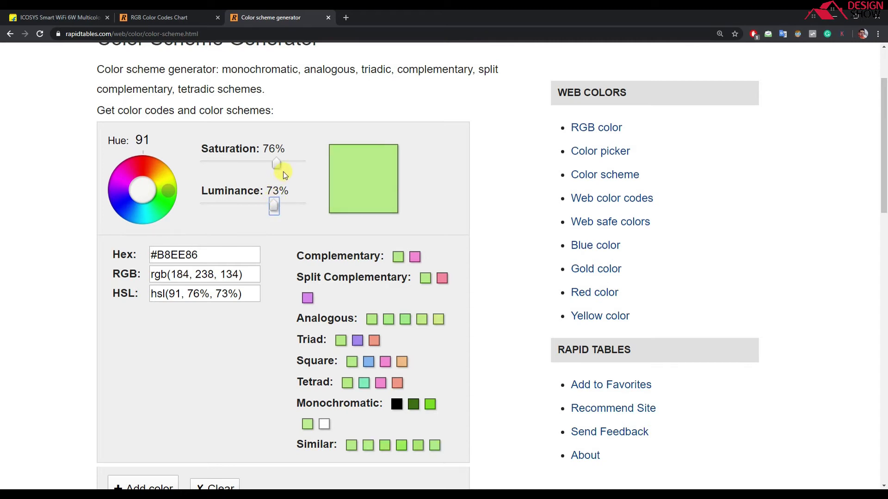
left_click_drag(277, 169, 265, 165)
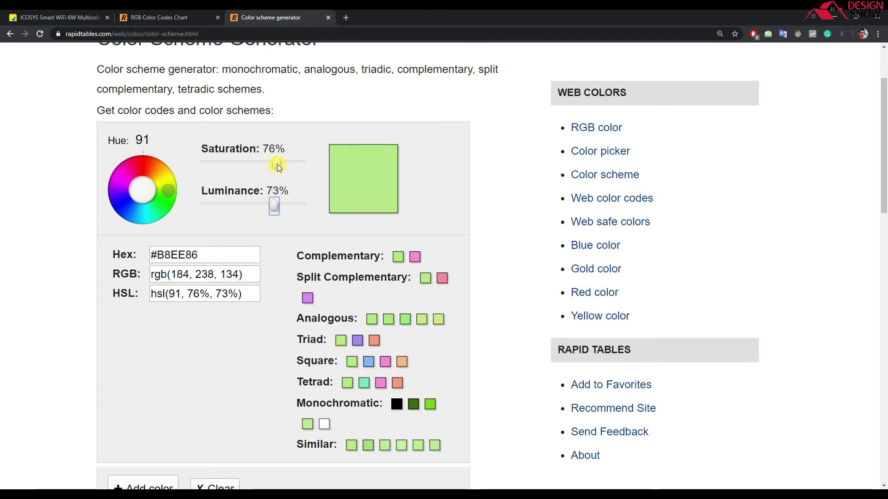
left_click_drag(265, 165, 269, 165)
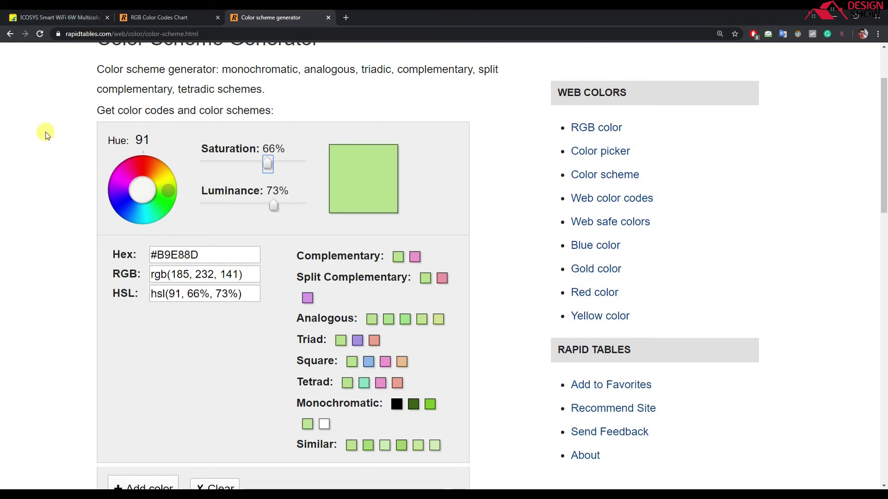
left_click(58, 17)
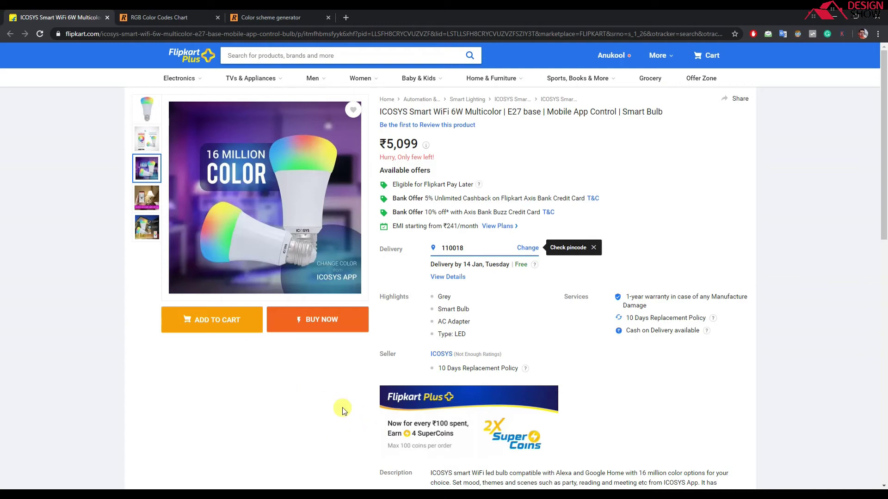
Review the reference lamp render alongside the Notepad list of light RGB values.
key("alt+Tab")
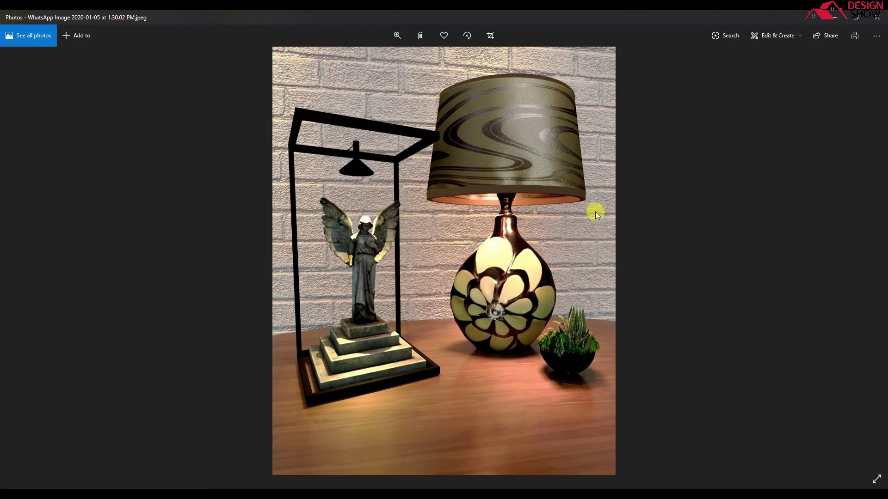
key("alt+Tab")
mouse_move(706, 192)
left_mouse_down()
mouse_move(340, 168)
mouse_move(384, 163)
left_mouse_up()
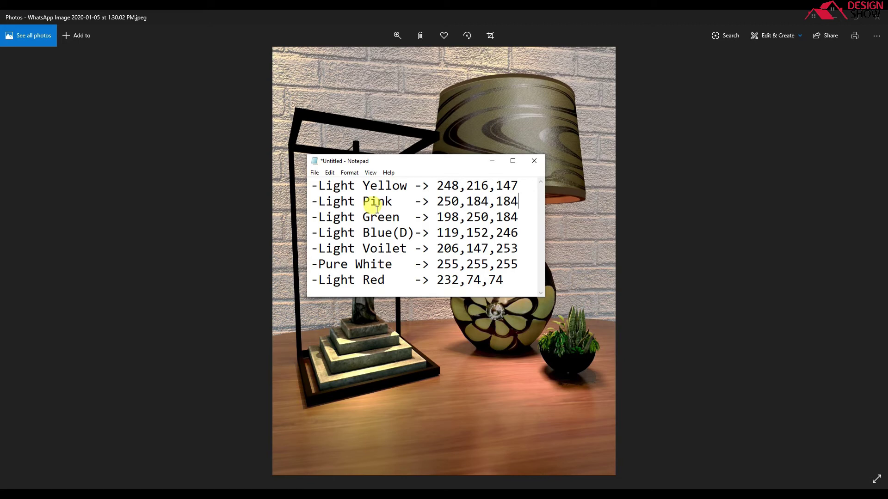
left_click_drag(503, 280, 313, 184)
left_click(391, 209)
Hide the notes, return to SketchUp and stop the running V-Ray render.
left_click(492, 161)
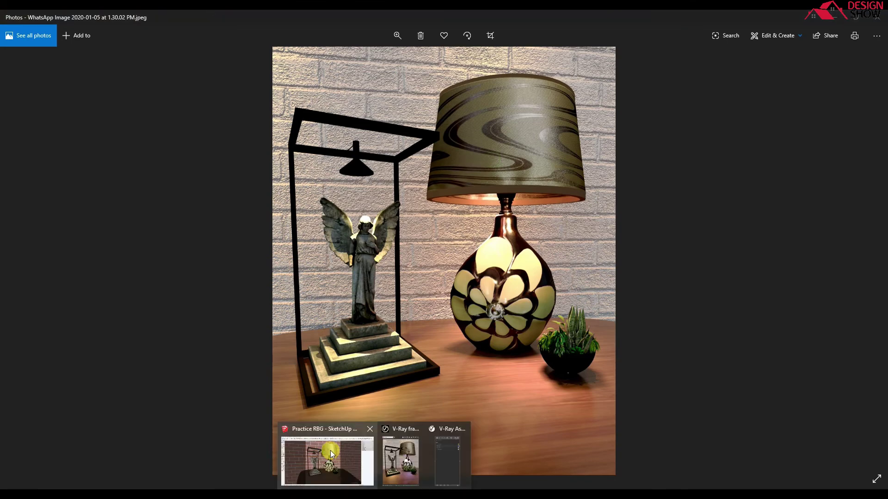
left_click(331, 451)
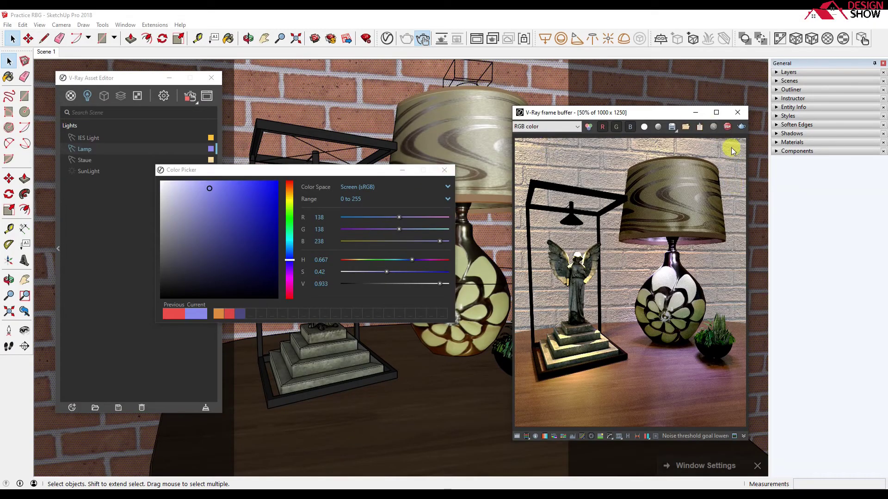
left_click(729, 129)
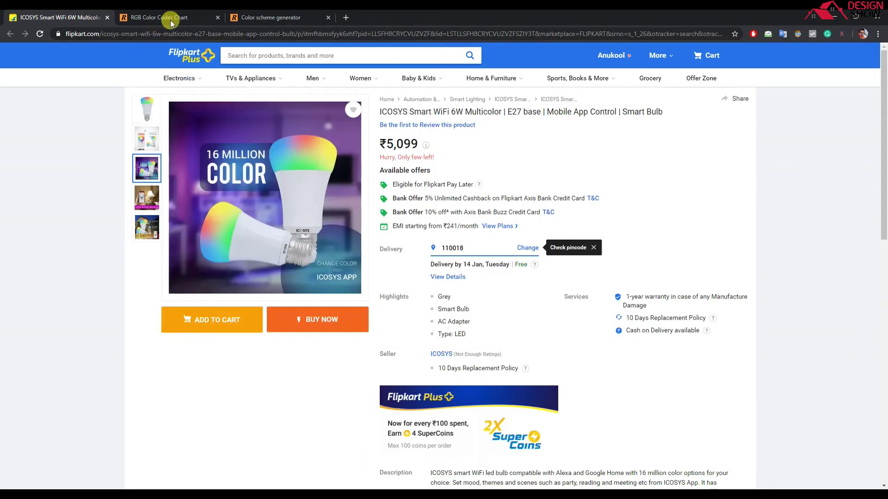
Pick magenta R205 G44 B189 (CD2CBD) on RapidTables, then close the lamp light's colour picker.
left_click(170, 19)
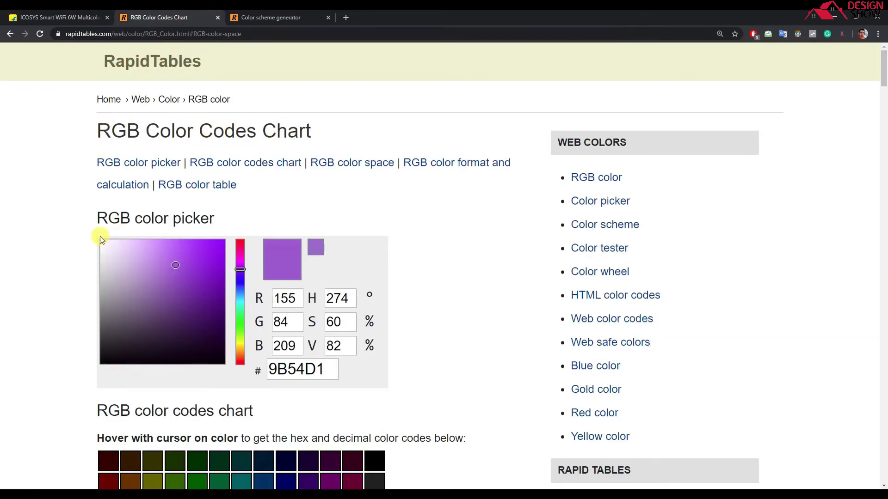
scroll(65, 203, "down", 1)
mouse_move(171, 213)
left_mouse_down()
mouse_move(215, 258)
mouse_move(242, 216)
mouse_move(194, 216)
left_mouse_up()
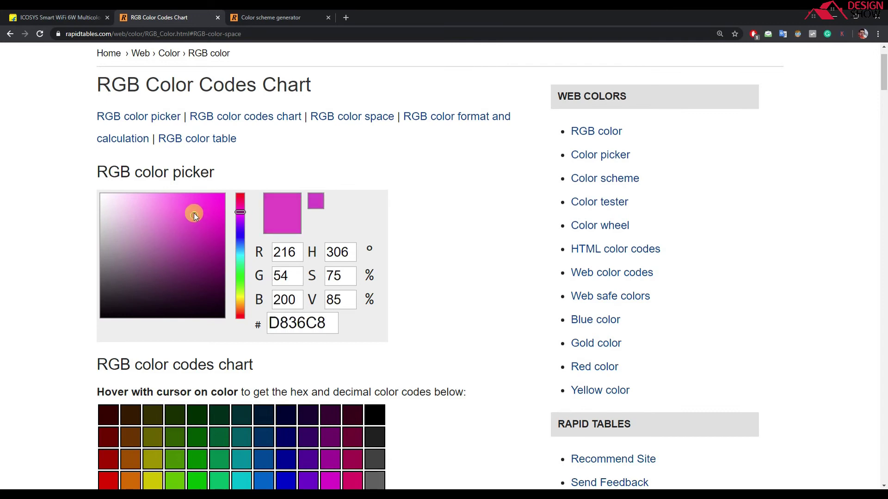
left_click_drag(194, 216, 201, 221)
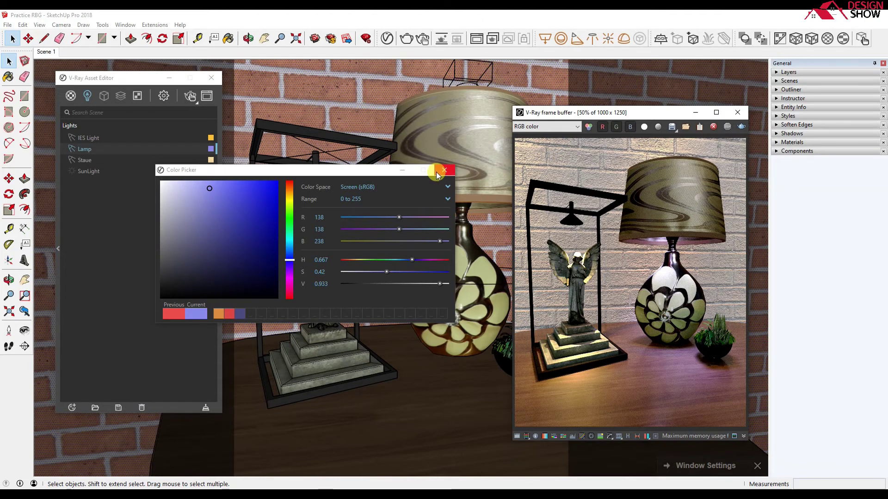
left_click(444, 170)
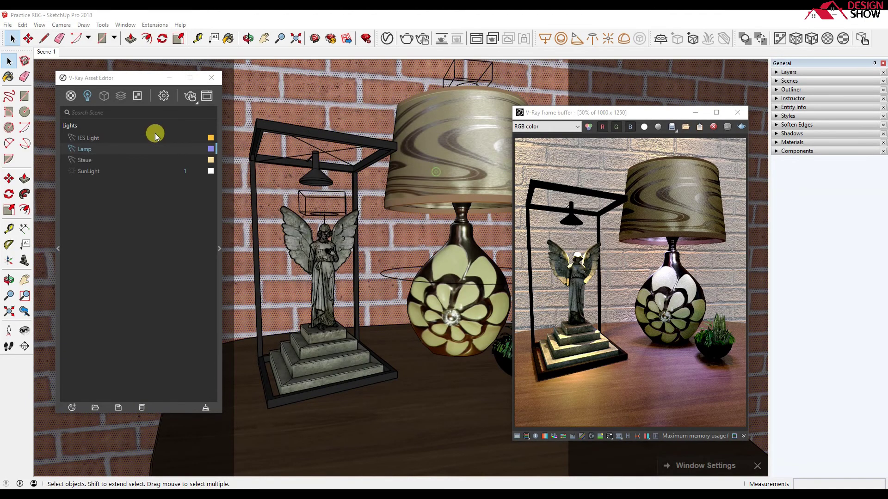
Add Plastic SSS 02 Orange from V-Ray's Plastic material library to the scene materials.
left_click_drag(126, 80, 179, 89)
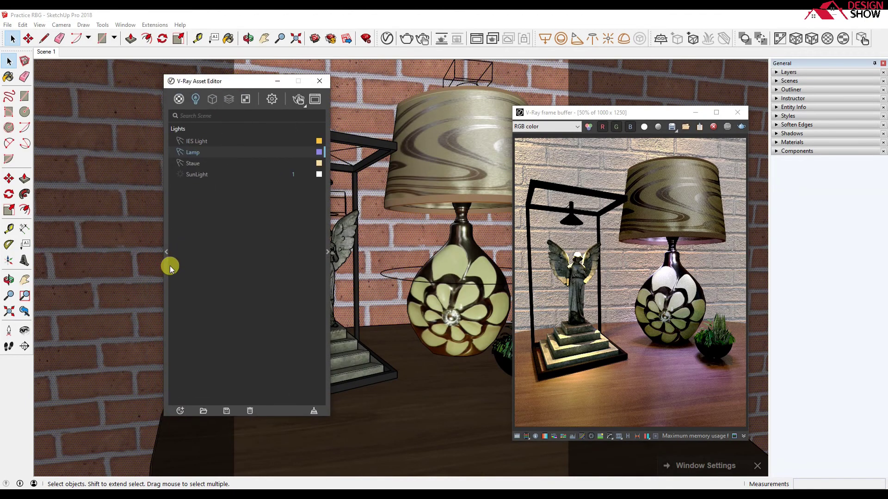
left_click(167, 259)
left_click_drag(175, 80, 306, 83)
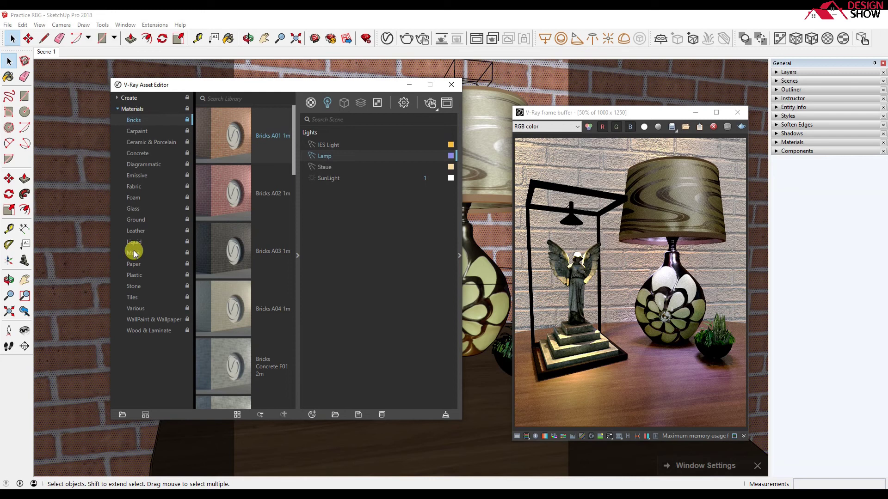
left_click(140, 275)
scroll(251, 220, "down", 2)
scroll(252, 221, "down", 3)
scroll(252, 221, "down", 3)
scroll(252, 220, "down", 3)
scroll(252, 220, "down", 3)
scroll(251, 220, "down", 2)
left_click_drag(231, 239, 360, 228)
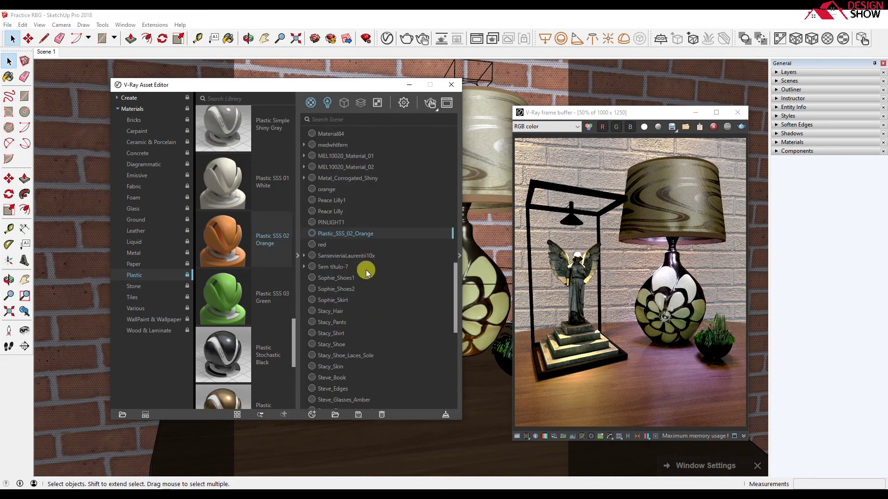
Change Plastic_SSS_02_Orange's diffuse colour to green R14 G232 B81 and refresh its preview.
left_click(459, 257)
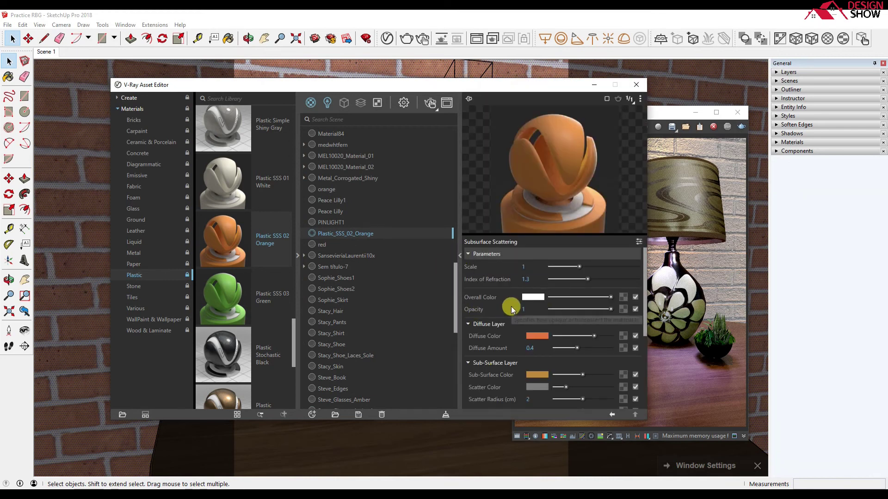
scroll(523, 319, "down", 1)
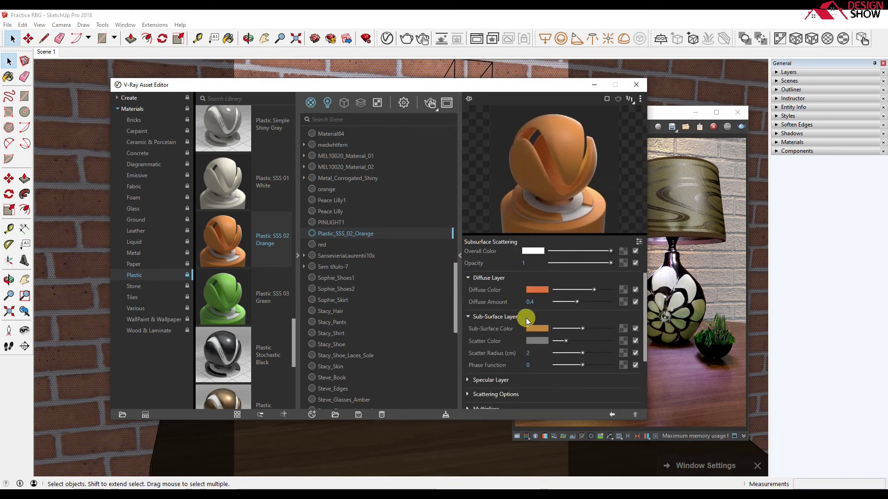
left_click(540, 292)
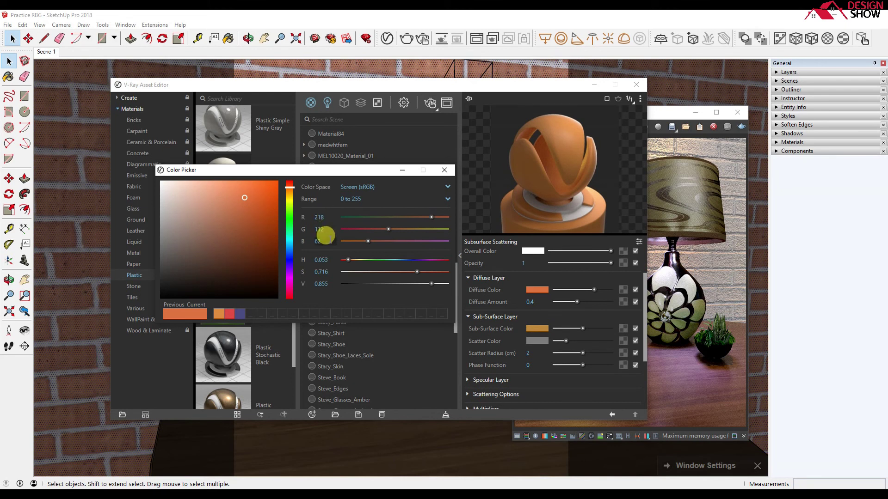
left_click(246, 200)
left_click(271, 191)
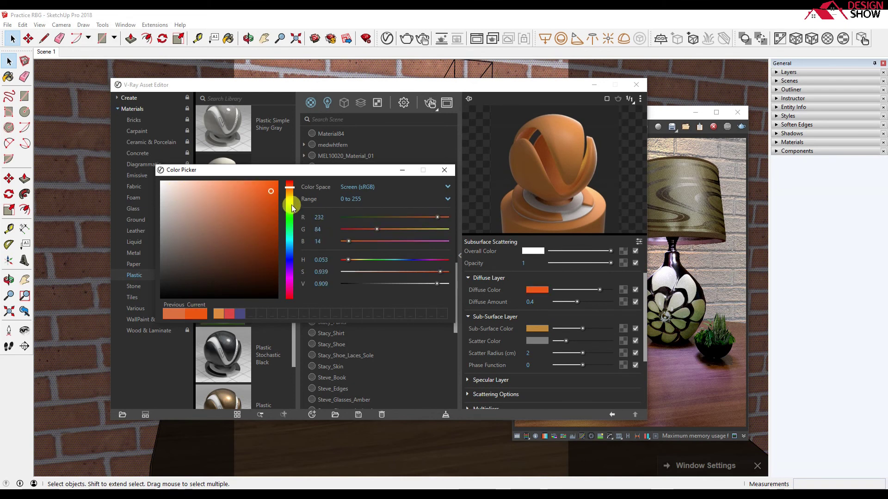
left_click(289, 227)
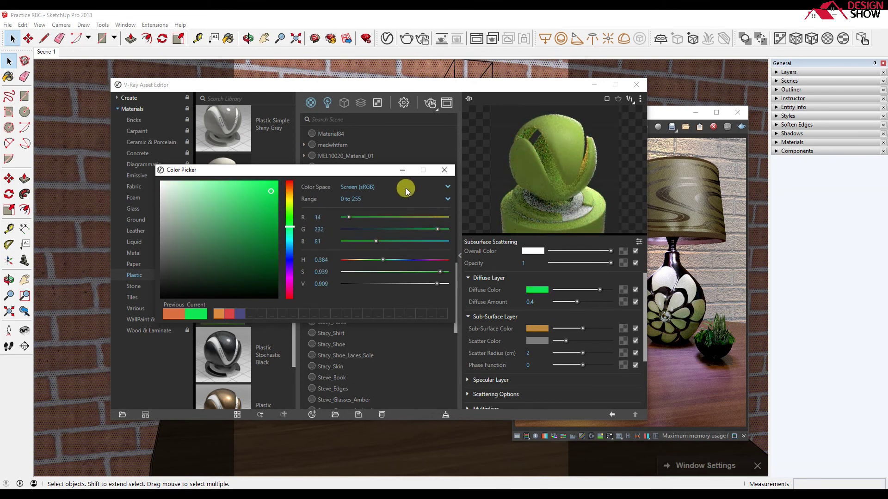
left_click(444, 170)
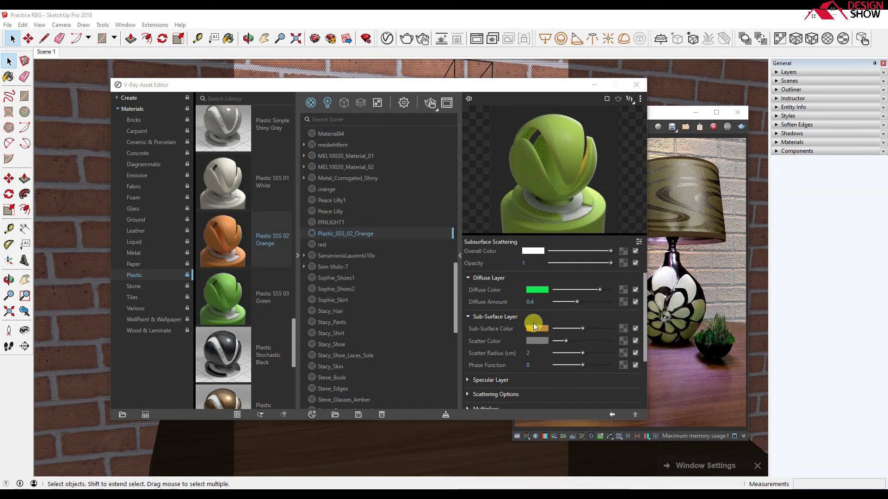
left_click(585, 169)
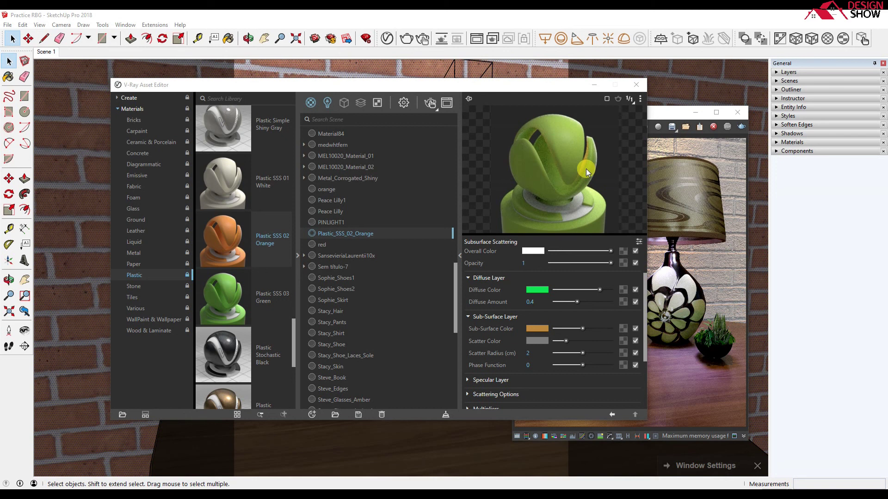
Close the Asset Editor and zoom around the frame buffer's lamp-and-statue render to inspect it.
left_click(636, 85)
scroll(666, 326, "up", 2)
scroll(678, 330, "down", 2)
left_click(677, 330)
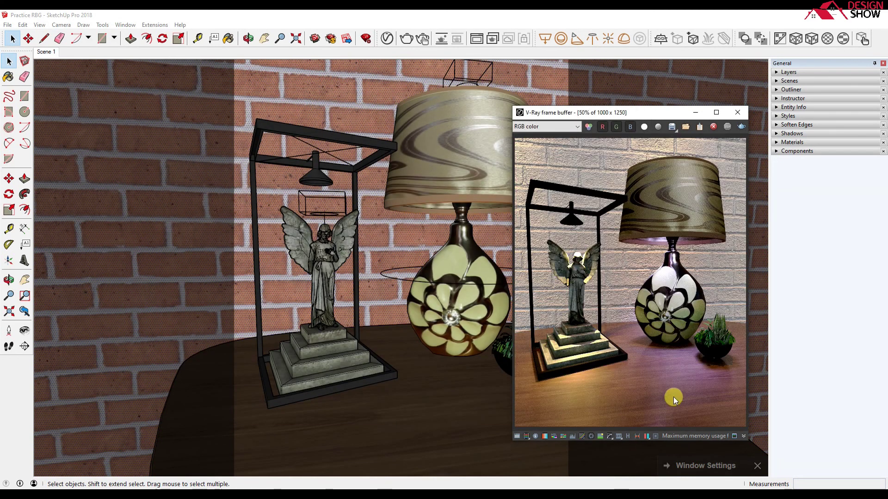
scroll(690, 369, "up", 1)
mouse_move(690, 370)
middle_mouse_down()
mouse_move(661, 354)
mouse_move(659, 367)
mouse_move(684, 322)
mouse_move(679, 283)
mouse_move(712, 274)
mouse_move(683, 265)
middle_mouse_up()
scroll(682, 268, "down", 1)
scroll(645, 371, "up", 1)
scroll(644, 371, "down", 1)
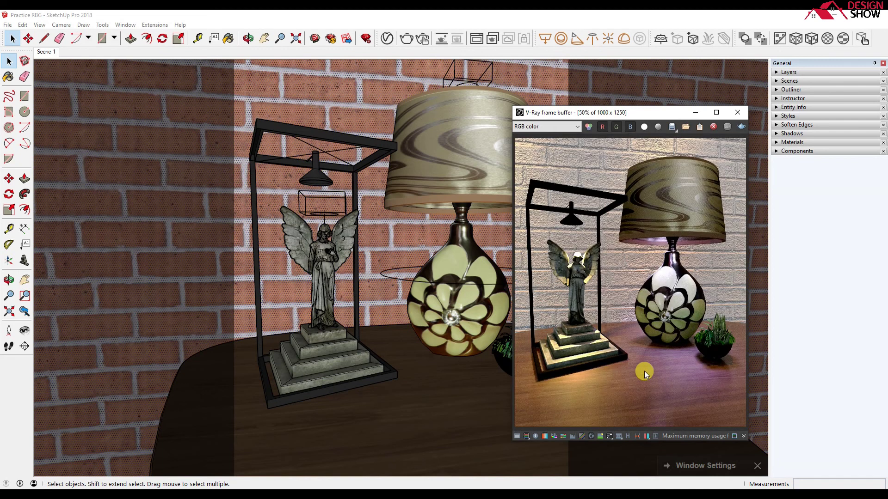